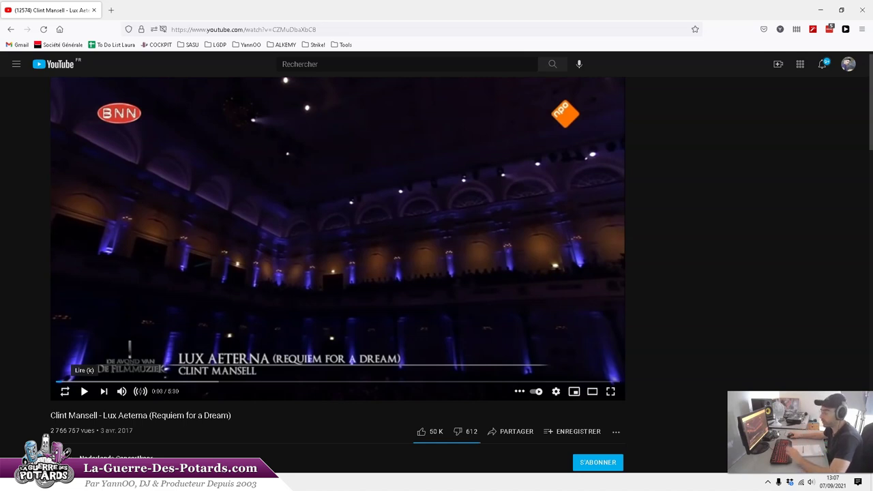
Listen to the opening of the Lux Aeterna concert video, give it a like and pause it
{"action": "left_click", "coordinate": [84, 391]}
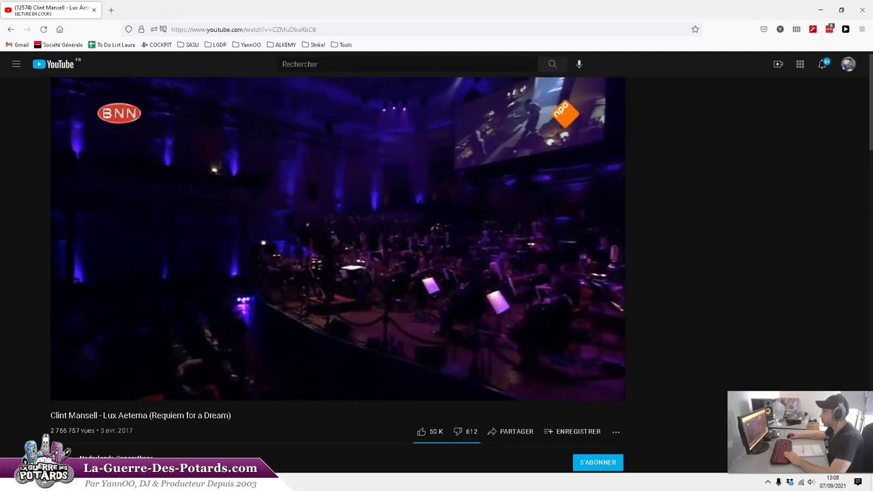
{"action": "left_click", "coordinate": [422, 431]}
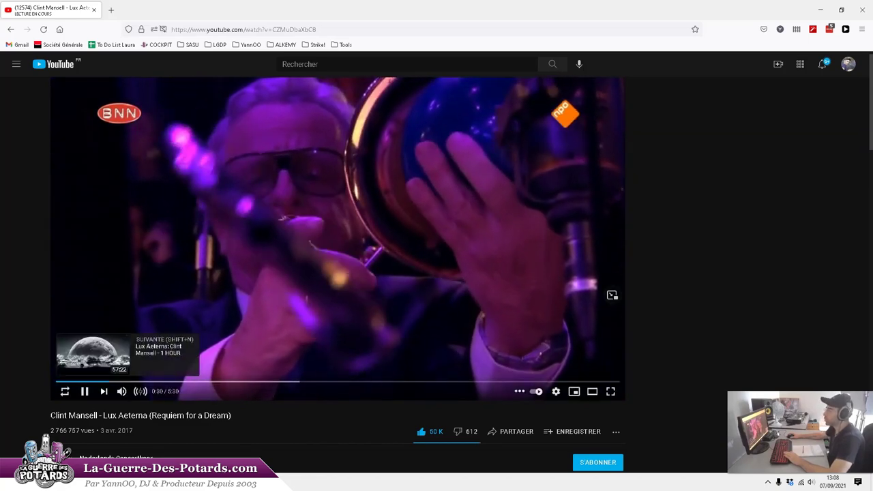
{"action": "left_click", "coordinate": [612, 294]}
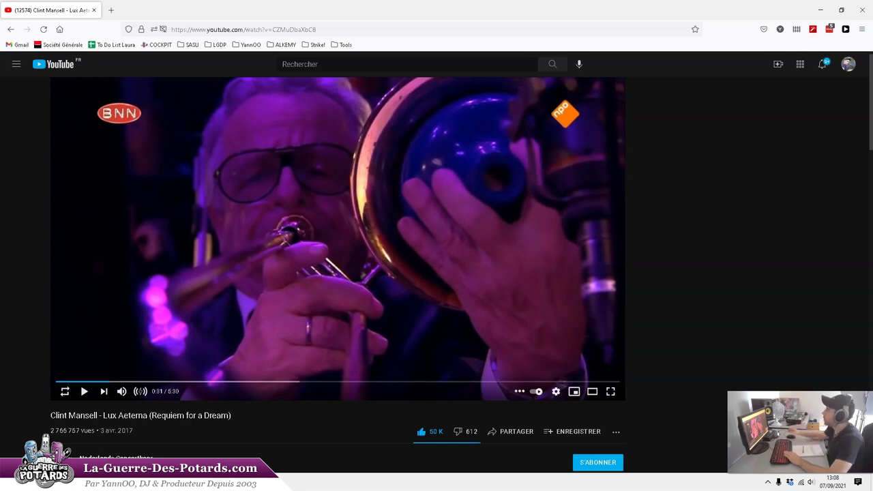
Switch to FL Studio and listen to the soloed MELODY FAST track from the break into the build-up
{"action": "left_click", "coordinate": [821, 9]}
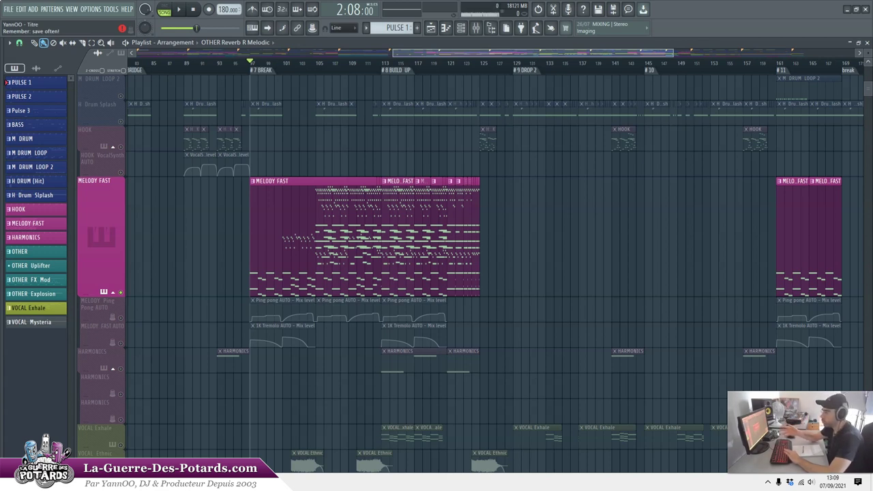
{"action": "scroll", "coordinate": [525, 238], "scroll_direction": "down", "scroll_amount": 4}
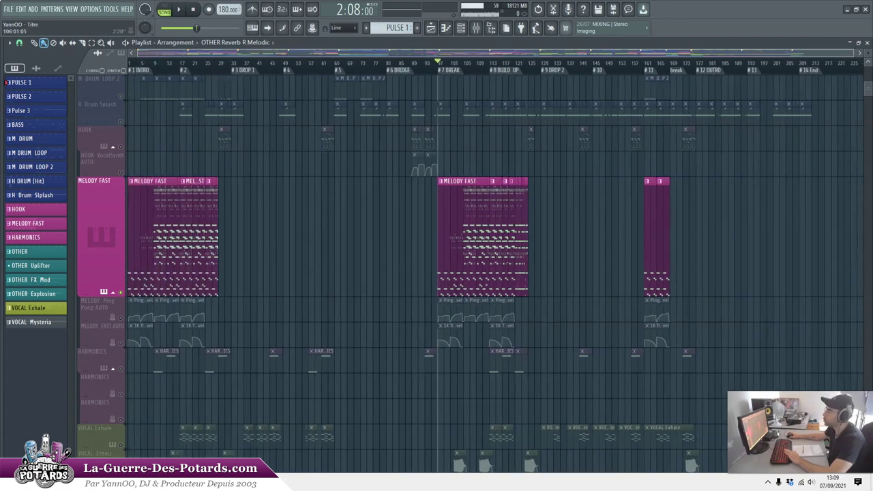
{"action": "scroll", "coordinate": [539, 239], "scroll_direction": "up", "scroll_amount": 4}
{"action": "scroll", "coordinate": [409, 239], "scroll_direction": "up", "scroll_amount": 1}
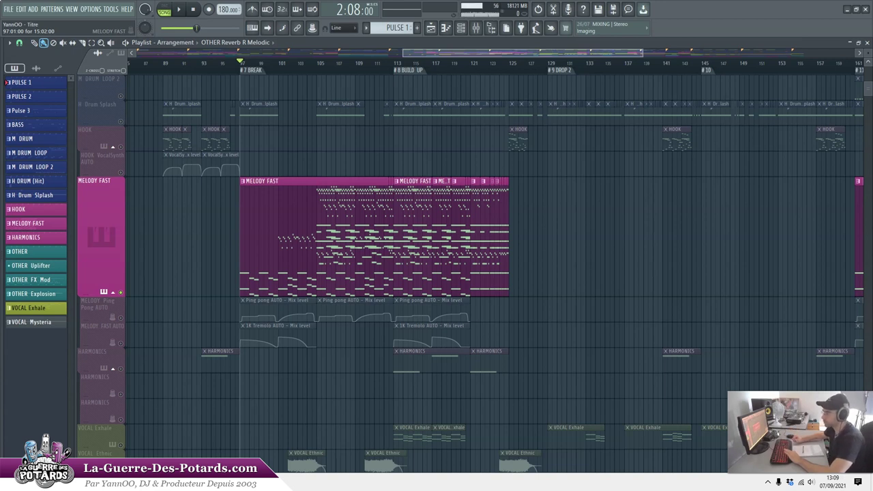
{"action": "key", "text": "space"}
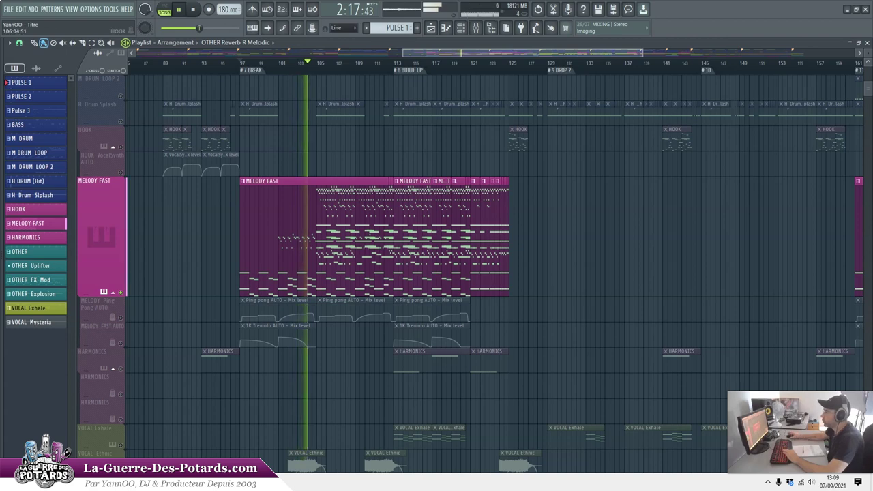
{"action": "scroll", "coordinate": [331, 239], "scroll_direction": "up", "scroll_amount": 3}
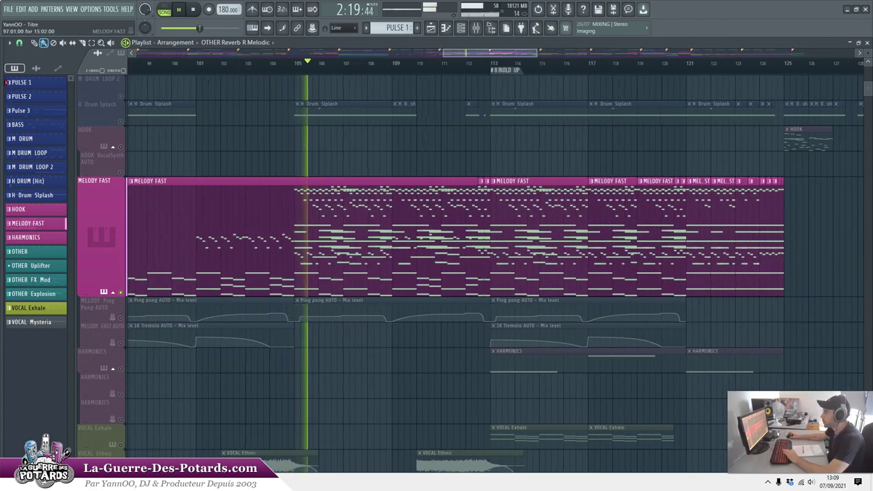
{"action": "scroll", "coordinate": [408, 238], "scroll_direction": "down", "scroll_amount": 3}
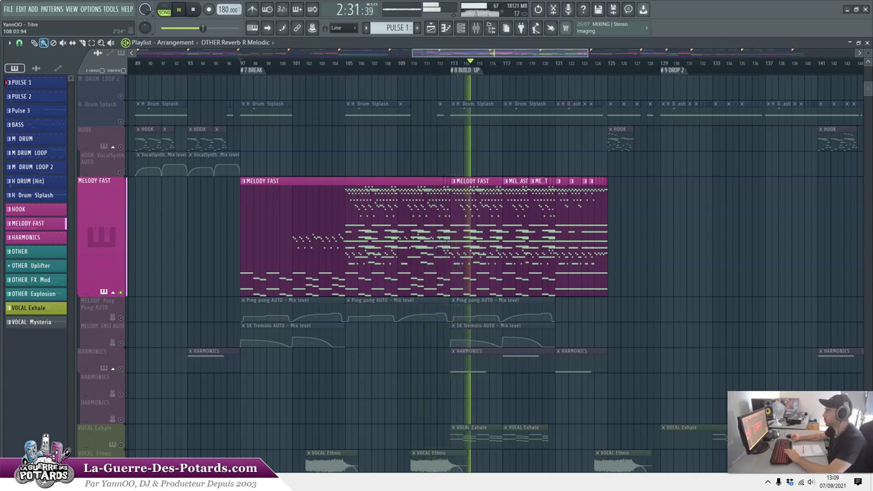
{"action": "key", "text": "space"}
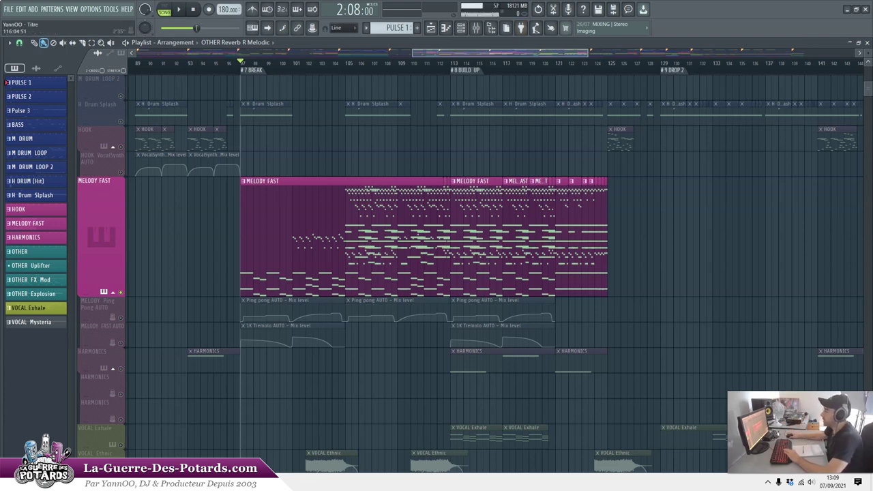
End the solo on MELODY FAST so that all playlist tracks are active
{"action": "scroll", "coordinate": [387, 239], "scroll_direction": "down", "scroll_amount": 5}
{"action": "scroll", "coordinate": [387, 239], "scroll_direction": "up", "scroll_amount": 4}
{"action": "scroll", "coordinate": [389, 238], "scroll_direction": "up", "scroll_amount": 3}
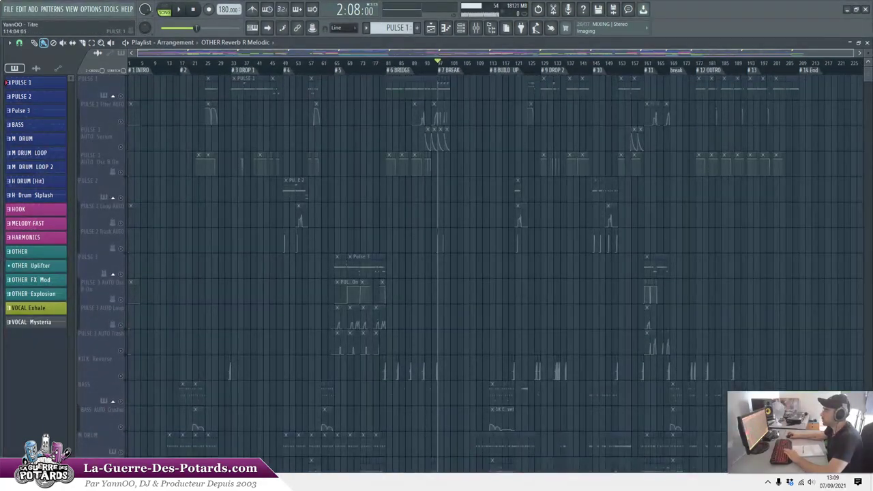
{"action": "right_click", "coordinate": [121, 300]}
{"action": "right_click", "coordinate": [121, 300]}
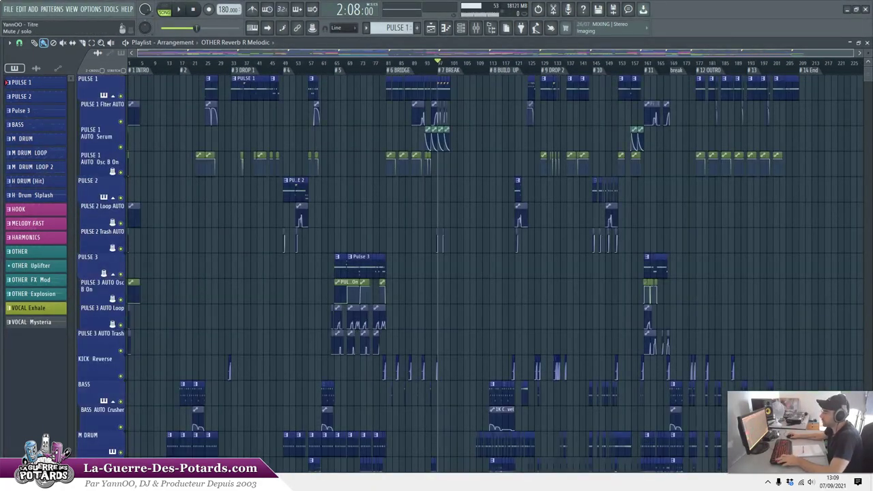
Look through the whole arrangement down to the volume automation tracks, and examine the MELODY FAST section around the break
{"action": "scroll", "coordinate": [437, 272], "scroll_direction": "down", "scroll_amount": 20}
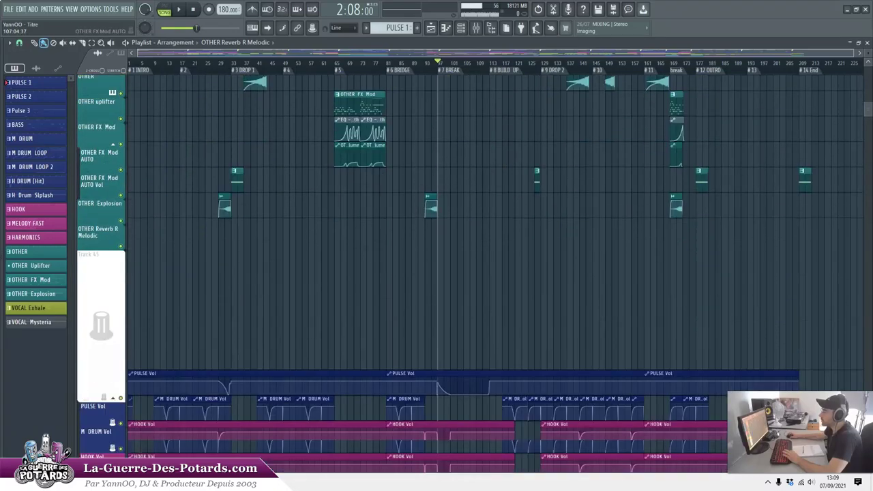
{"action": "scroll", "coordinate": [472, 239], "scroll_direction": "down", "scroll_amount": 5}
{"action": "scroll", "coordinate": [472, 239], "scroll_direction": "up", "scroll_amount": 10}
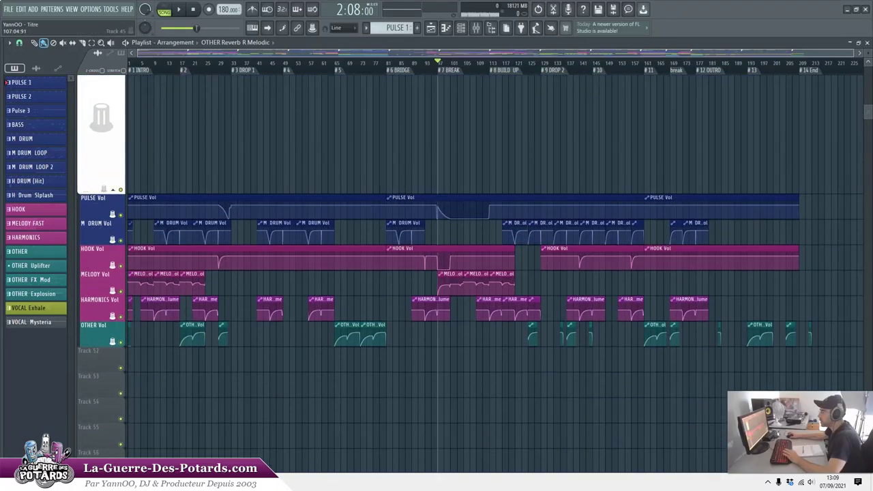
{"action": "scroll", "coordinate": [472, 273], "scroll_direction": "up", "scroll_amount": 10}
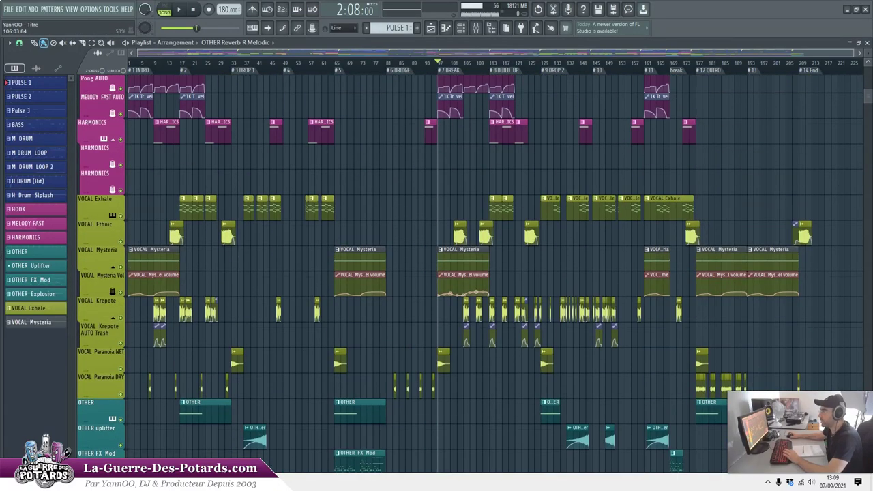
{"action": "scroll", "coordinate": [467, 273], "scroll_direction": "up", "scroll_amount": 3}
{"action": "scroll", "coordinate": [437, 273], "scroll_direction": "up", "scroll_amount": 4}
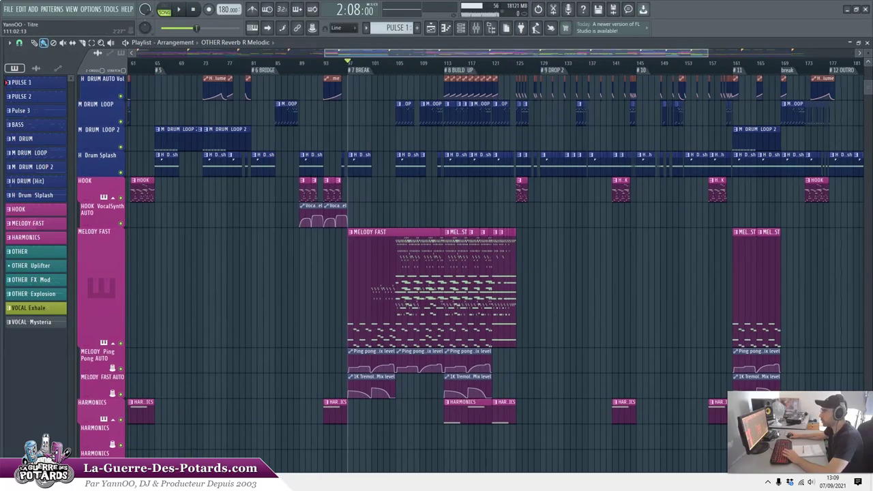
{"action": "scroll", "coordinate": [418, 273], "scroll_direction": "up", "scroll_amount": 1}
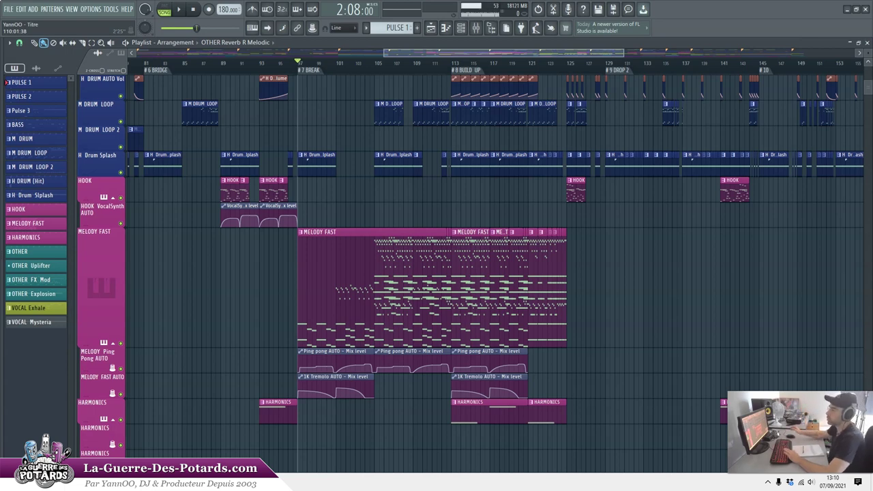
{"action": "scroll", "coordinate": [409, 55], "scroll_direction": "up", "scroll_amount": 2}
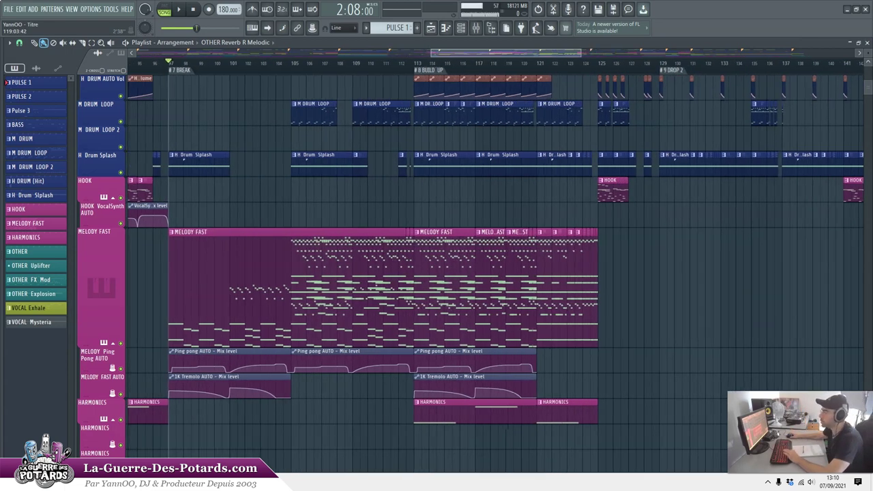
{"action": "scroll", "coordinate": [379, 273], "scroll_direction": "down", "scroll_amount": 2}
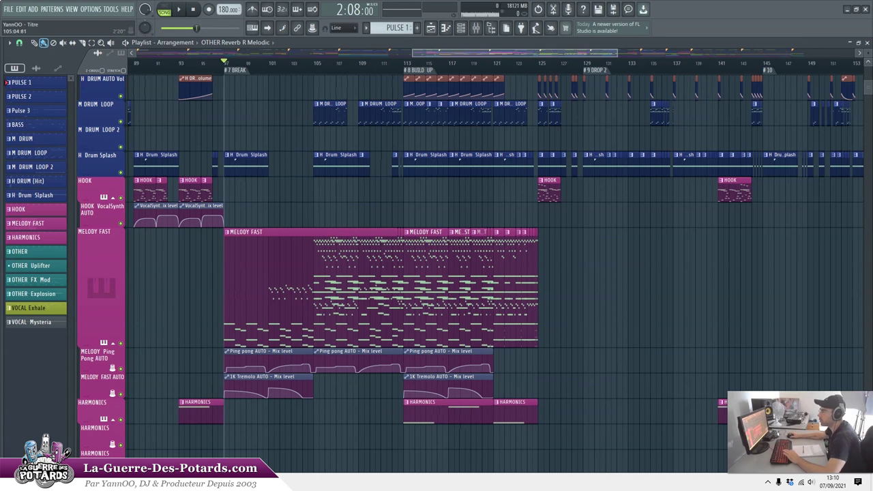
{"action": "scroll", "coordinate": [316, 293], "scroll_direction": "up", "scroll_amount": 2}
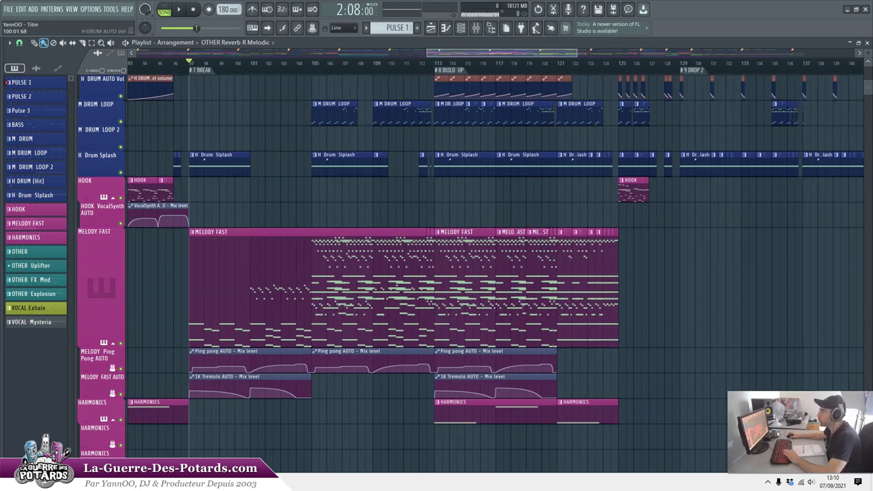
{"action": "scroll", "coordinate": [268, 294], "scroll_direction": "down", "scroll_amount": 3}
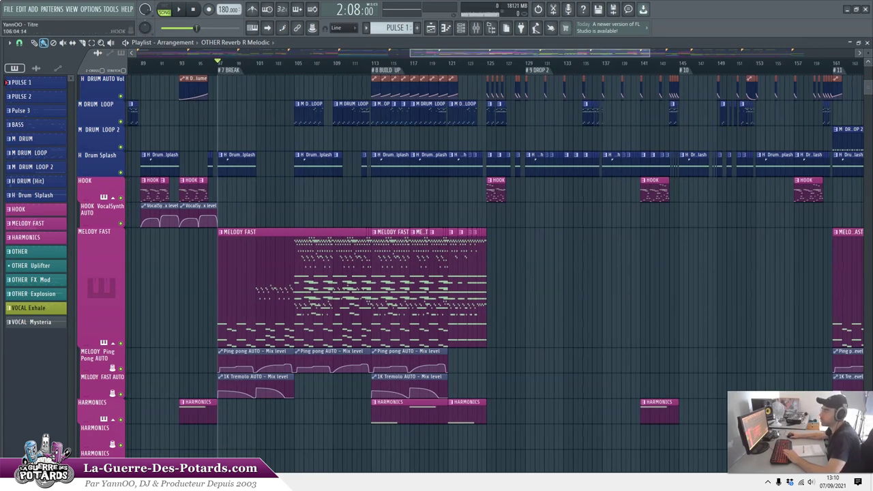
{"action": "scroll", "coordinate": [408, 191], "scroll_direction": "down", "scroll_amount": 2}
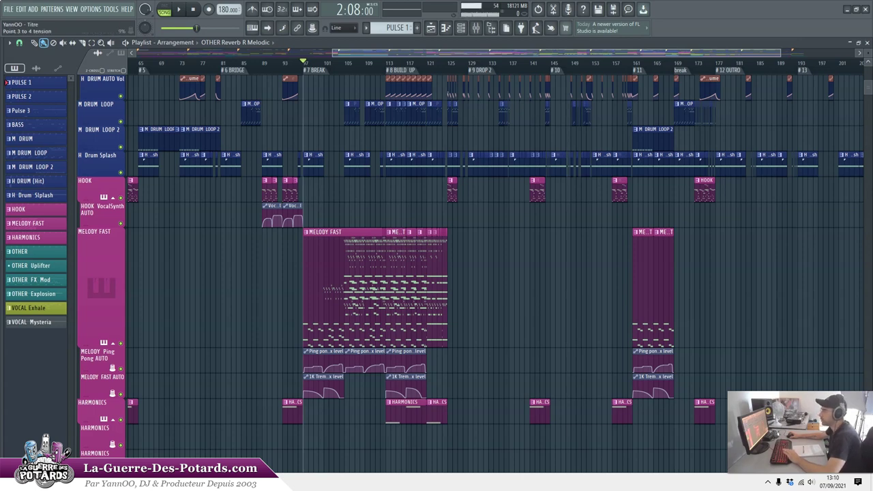
{"action": "scroll", "coordinate": [411, 88], "scroll_direction": "up", "scroll_amount": 2}
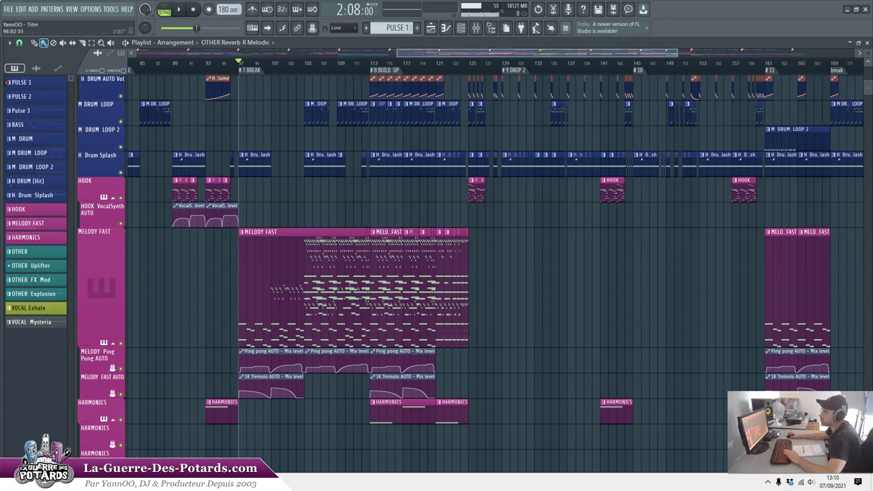
Play the break with all tracks active and examine the playlist from the PULSE tracks to the volume automations
{"action": "key", "text": "space"}
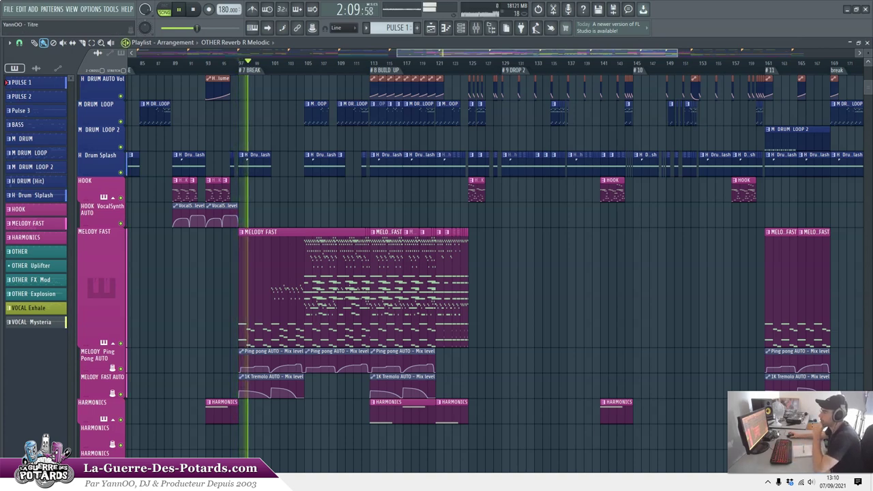
{"action": "scroll", "coordinate": [565, 204], "scroll_direction": "down", "scroll_amount": 3}
{"action": "scroll", "coordinate": [597, 163], "scroll_direction": "down", "scroll_amount": 1}
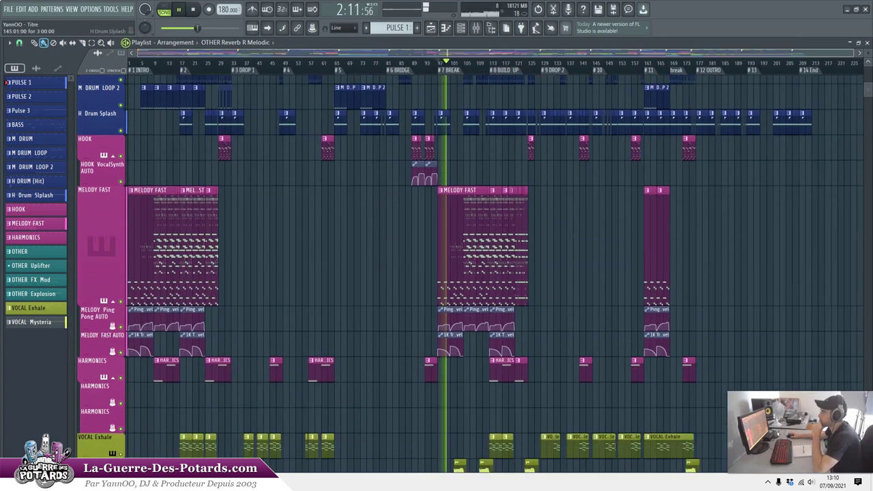
{"action": "scroll", "coordinate": [470, 273], "scroll_direction": "down", "scroll_amount": 10}
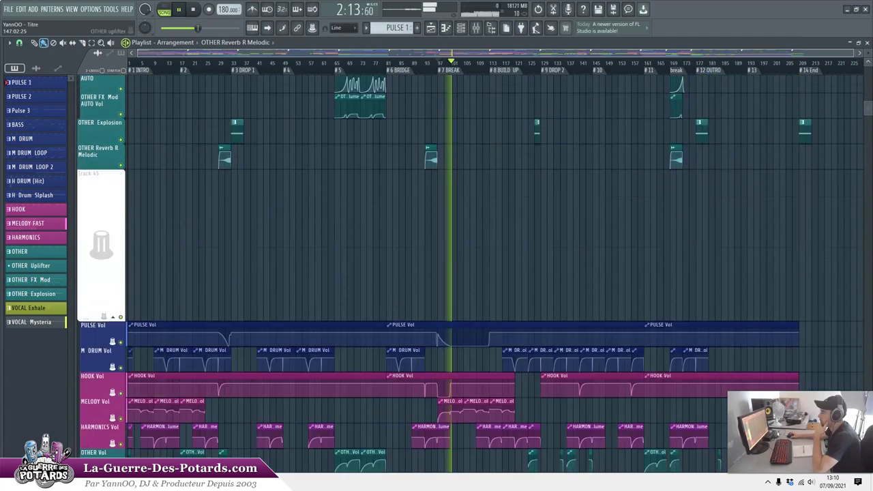
{"action": "scroll", "coordinate": [471, 273], "scroll_direction": "down", "scroll_amount": 4}
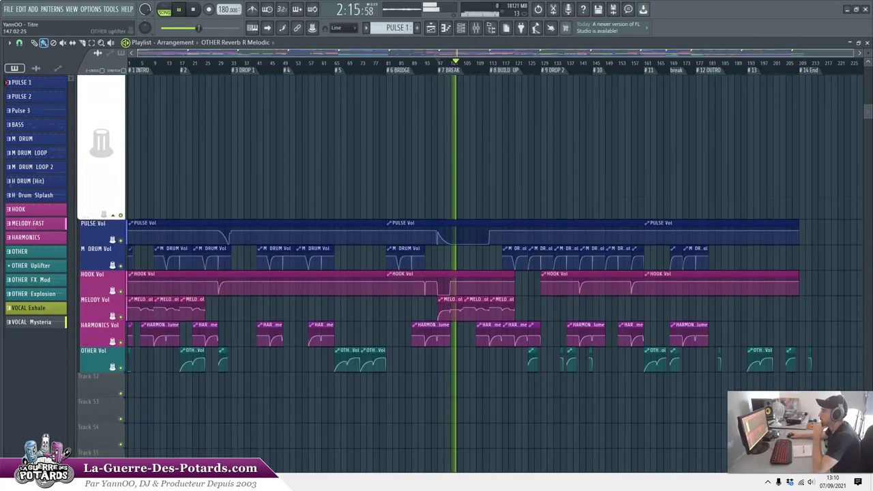
{"action": "scroll", "coordinate": [471, 273], "scroll_direction": "down", "scroll_amount": 5}
{"action": "scroll", "coordinate": [470, 273], "scroll_direction": "up", "scroll_amount": 3}
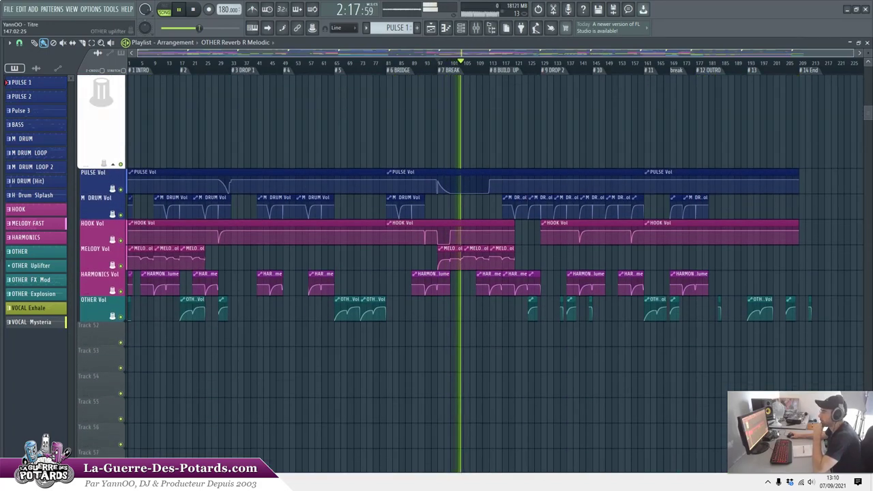
{"action": "scroll", "coordinate": [470, 273], "scroll_direction": "up", "scroll_amount": 10}
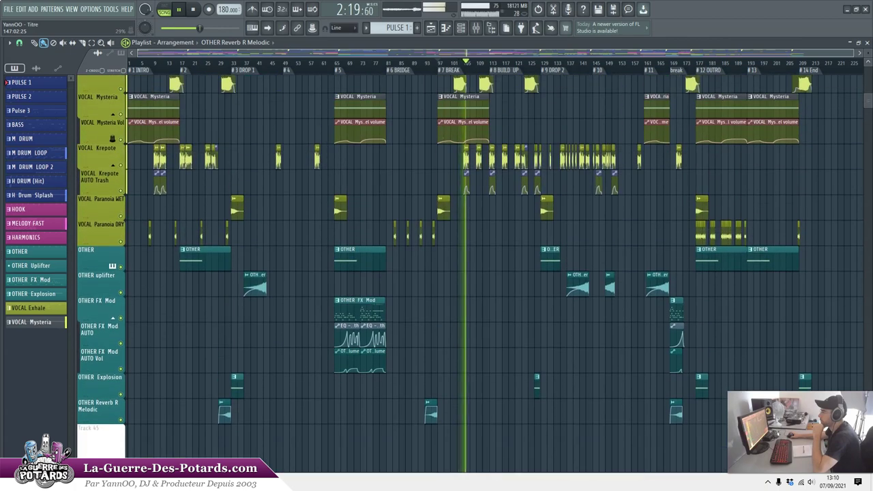
{"action": "scroll", "coordinate": [471, 273], "scroll_direction": "up", "scroll_amount": 13}
{"action": "scroll", "coordinate": [471, 273], "scroll_direction": "up", "scroll_amount": 10}
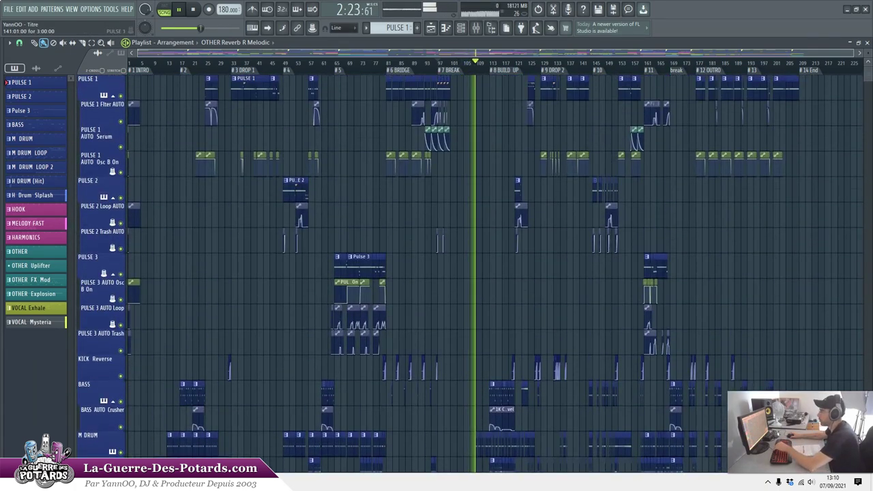
{"action": "scroll", "coordinate": [470, 273], "scroll_direction": "down", "scroll_amount": 5}
{"action": "scroll", "coordinate": [470, 273], "scroll_direction": "down", "scroll_amount": 4}
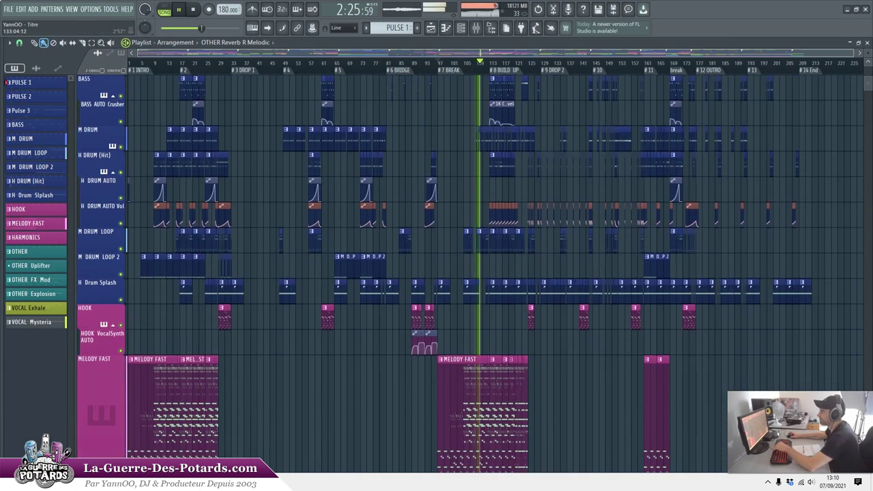
{"action": "scroll", "coordinate": [471, 273], "scroll_direction": "up", "scroll_amount": 1, "text": "ctrl"}
{"action": "scroll", "coordinate": [563, 273], "scroll_direction": "up", "scroll_amount": 2, "text": "ctrl"}
{"action": "scroll", "coordinate": [563, 273], "scroll_direction": "down", "scroll_amount": 5}
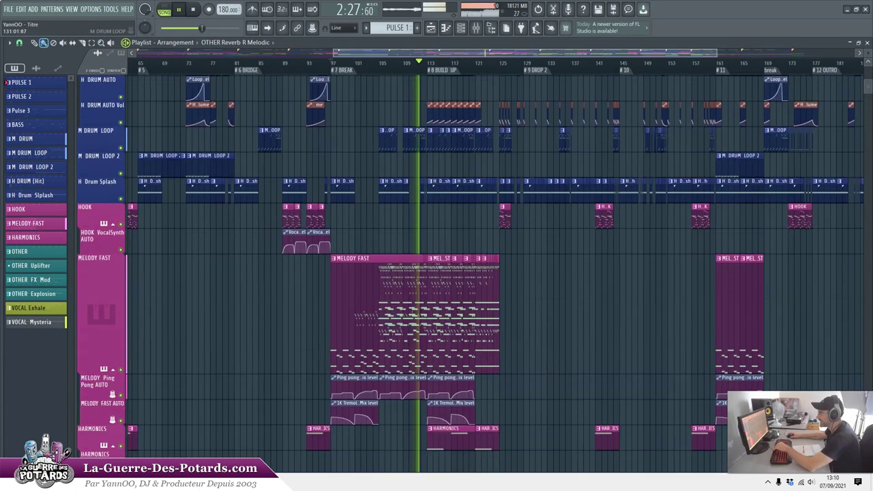
Check the mixer channel levels during playback and examine the build-up clips around MELODY FAST in the playlist
{"action": "key", "text": "F9"}
{"action": "scroll", "coordinate": [607, 273], "scroll_direction": "down", "scroll_amount": 2}
{"action": "scroll", "coordinate": [437, 273], "scroll_direction": "up", "scroll_amount": 2}
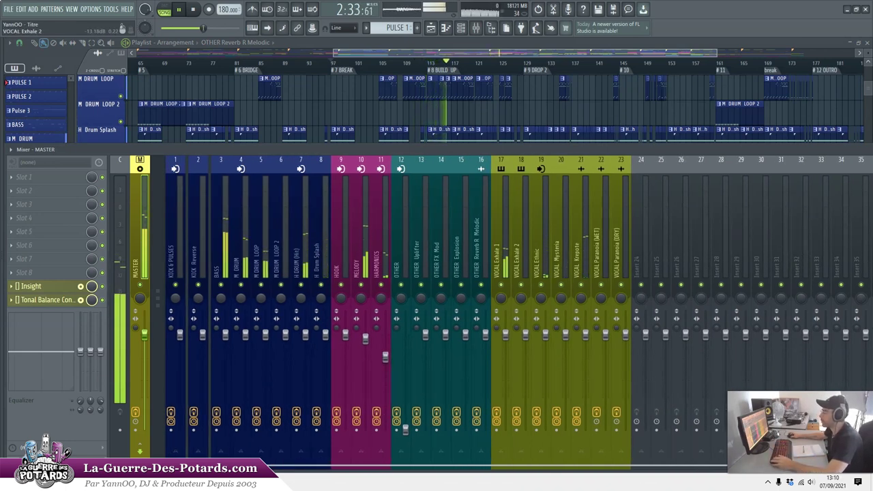
{"action": "key", "text": "F9"}
{"action": "scroll", "coordinate": [507, 88], "scroll_direction": "up", "scroll_amount": 2}
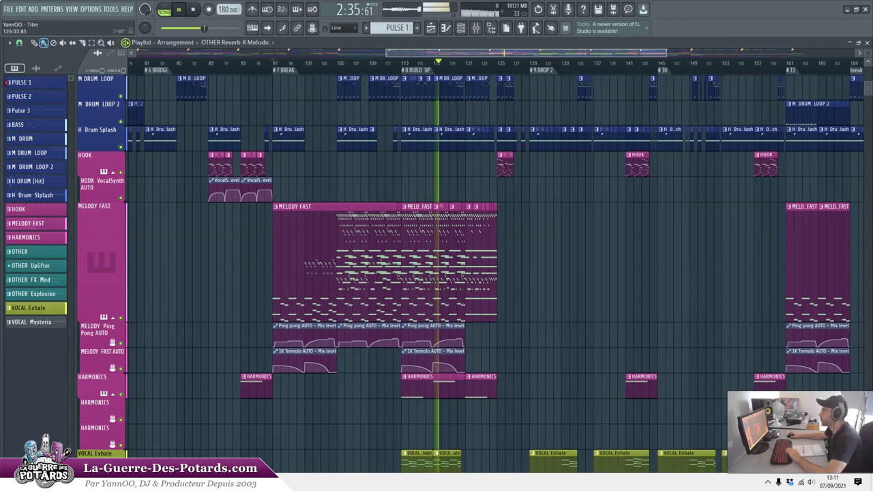
{"action": "scroll", "coordinate": [547, 92], "scroll_direction": "up", "scroll_amount": 2}
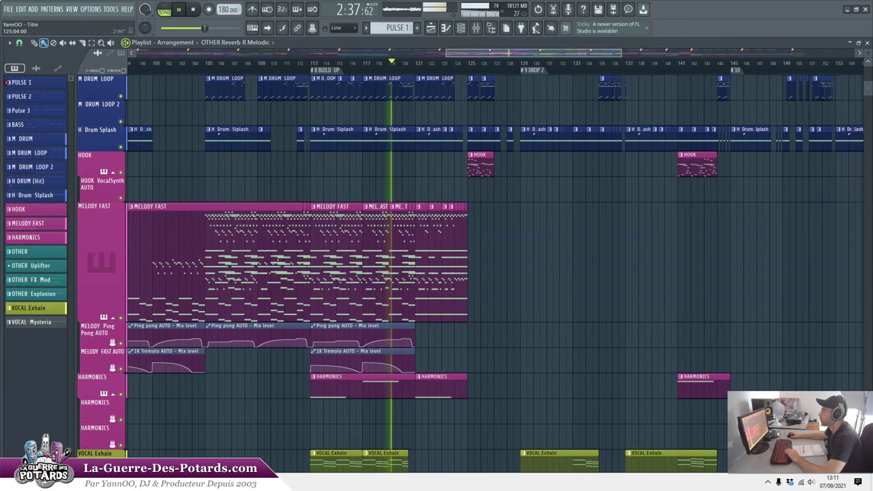
Follow playback through the build-up into DROP 2, examine the vocal, drum and PULSE clips in the playlist, and stop playback
{"action": "scroll", "coordinate": [536, 112], "scroll_direction": "right", "scroll_amount": 3}
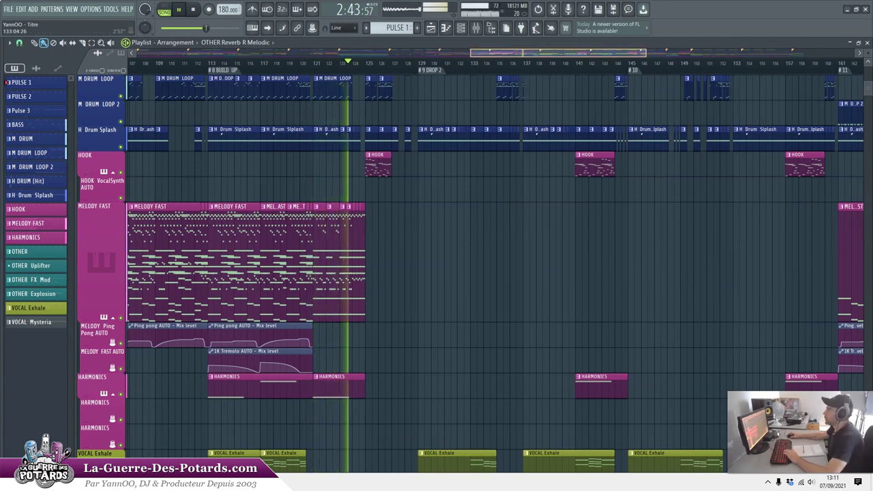
{"action": "left_click_drag", "start_coordinate": [558, 52], "coordinate": [577, 52]}
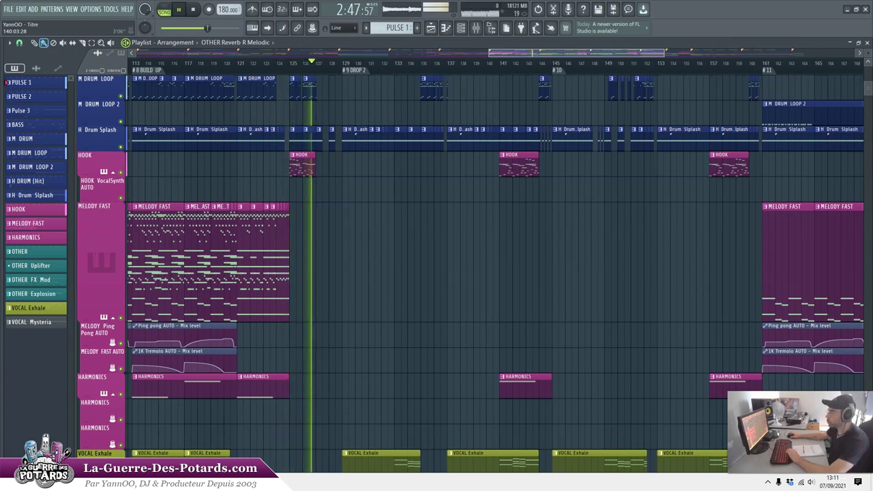
{"action": "scroll", "coordinate": [470, 273], "scroll_direction": "down", "scroll_amount": 5}
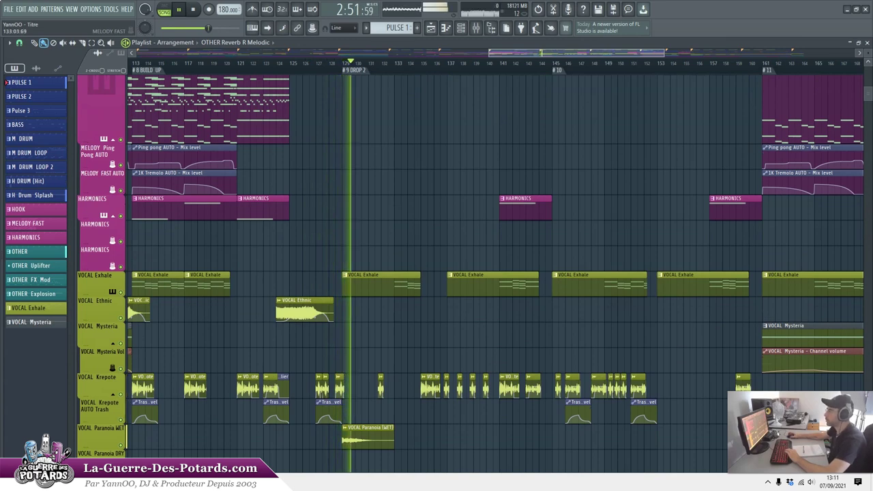
{"action": "scroll", "coordinate": [471, 273], "scroll_direction": "up", "scroll_amount": 5}
{"action": "scroll", "coordinate": [457, 191], "scroll_direction": "up", "scroll_amount": 10}
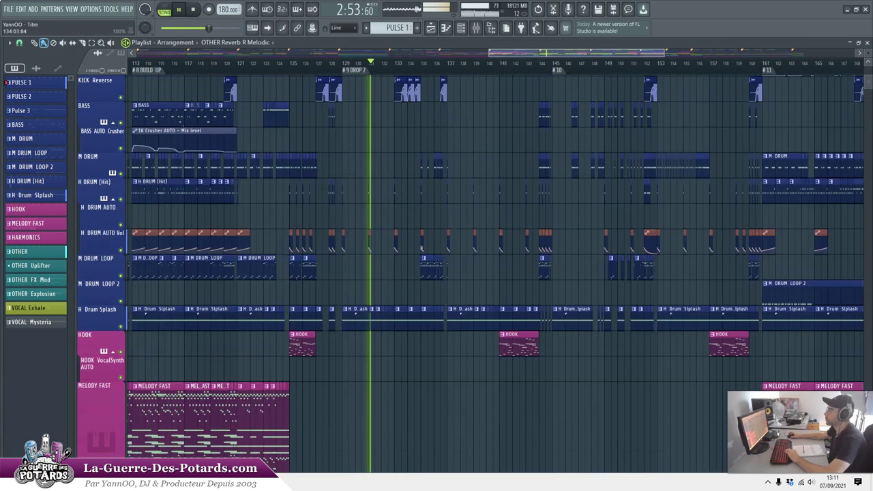
{"action": "scroll", "coordinate": [457, 191], "scroll_direction": "up", "scroll_amount": 6}
{"action": "scroll", "coordinate": [470, 272], "scroll_direction": "up", "scroll_amount": 4}
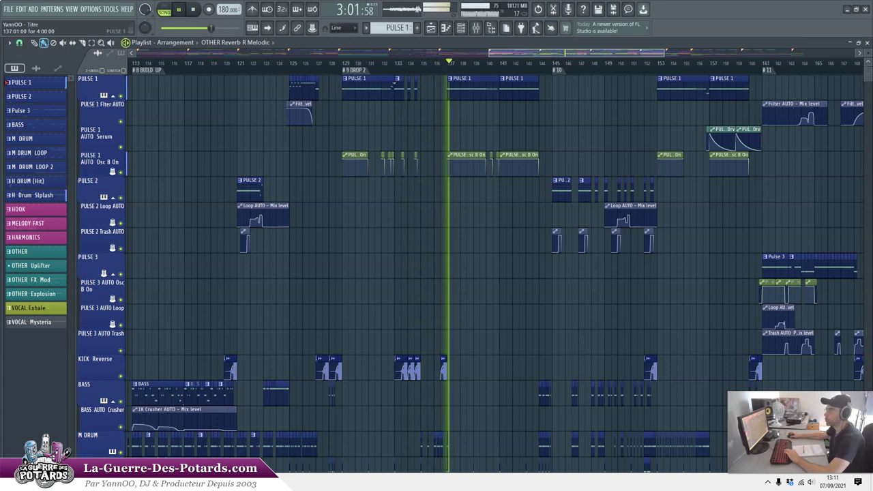
{"action": "key", "text": "space"}
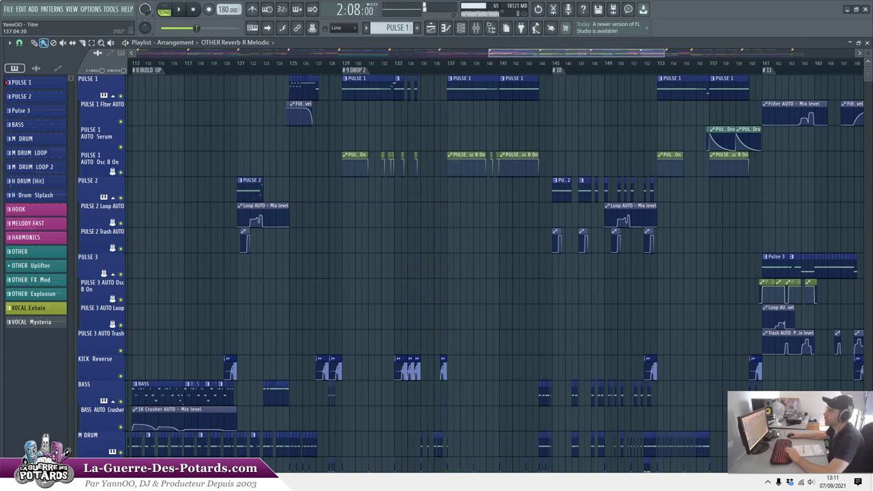
Look over the full arrangement and examine the MELODY FAST clips and their automations across the break and build-up
{"action": "scroll", "coordinate": [484, 158], "scroll_direction": "down", "scroll_amount": 5}
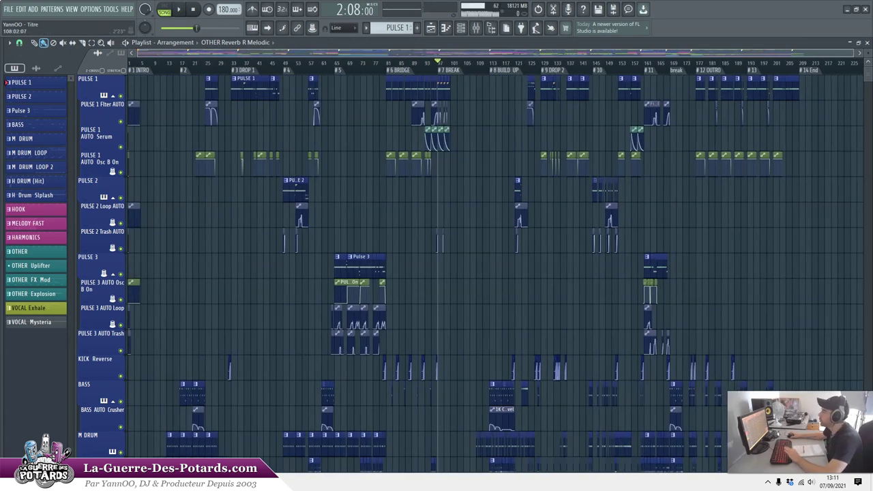
{"action": "scroll", "coordinate": [484, 158], "scroll_direction": "down", "scroll_amount": 5}
{"action": "scroll", "coordinate": [483, 158], "scroll_direction": "down", "scroll_amount": 4}
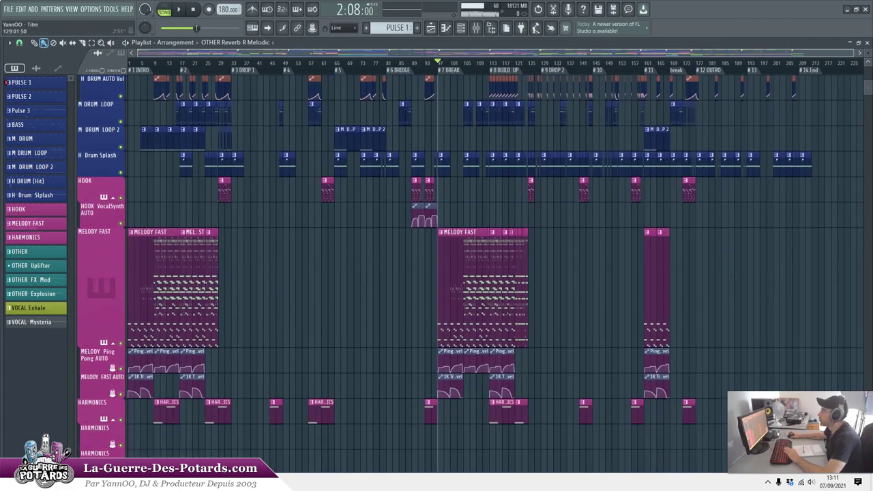
{"action": "scroll", "coordinate": [551, 150], "scroll_direction": "up", "scroll_amount": 3}
{"action": "scroll", "coordinate": [391, 69], "scroll_direction": "down", "scroll_amount": 2}
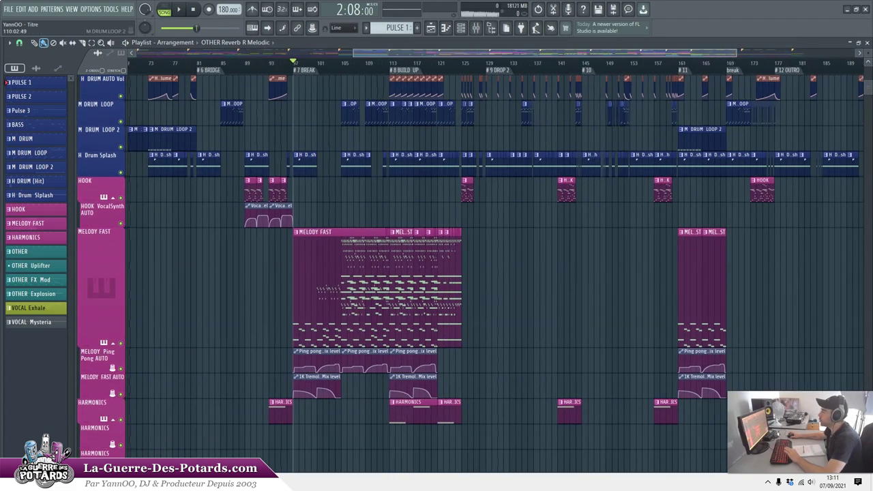
{"action": "scroll", "coordinate": [403, 88], "scroll_direction": "down", "scroll_amount": 5}
{"action": "scroll", "coordinate": [403, 88], "scroll_direction": "up", "scroll_amount": 3}
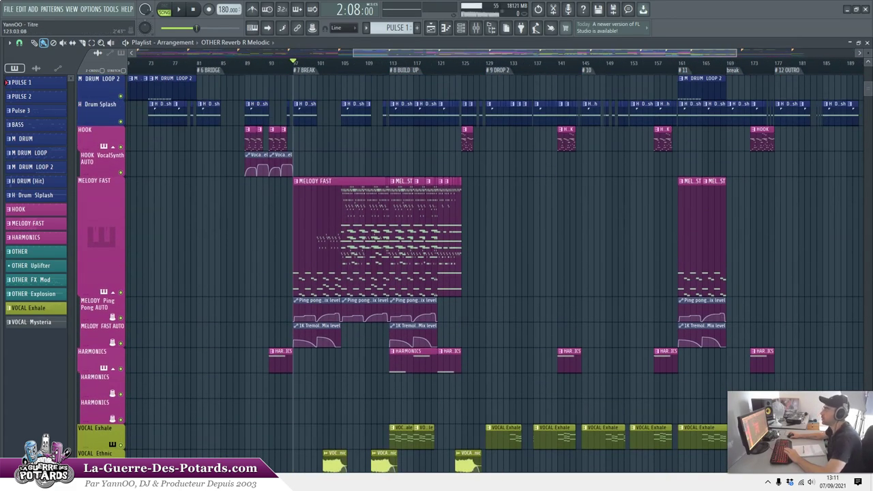
{"action": "scroll", "coordinate": [454, 238], "scroll_direction": "up", "scroll_amount": 2}
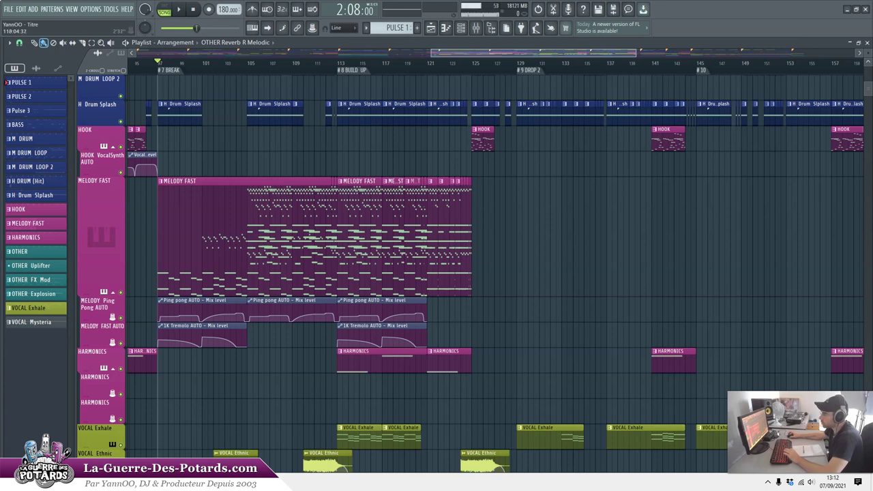
{"action": "scroll", "coordinate": [404, 64], "scroll_direction": "down", "scroll_amount": 3}
{"action": "scroll", "coordinate": [435, 64], "scroll_direction": "up", "scroll_amount": 3}
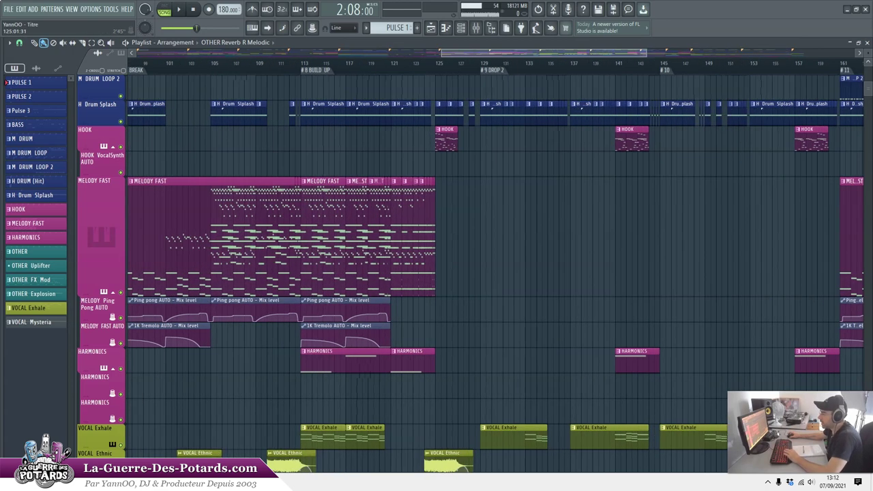
Play the desktop file VOCAL Paranoia (DRY) in VLC, close the player and return to the FL Studio project
{"action": "key", "text": "super+d"}
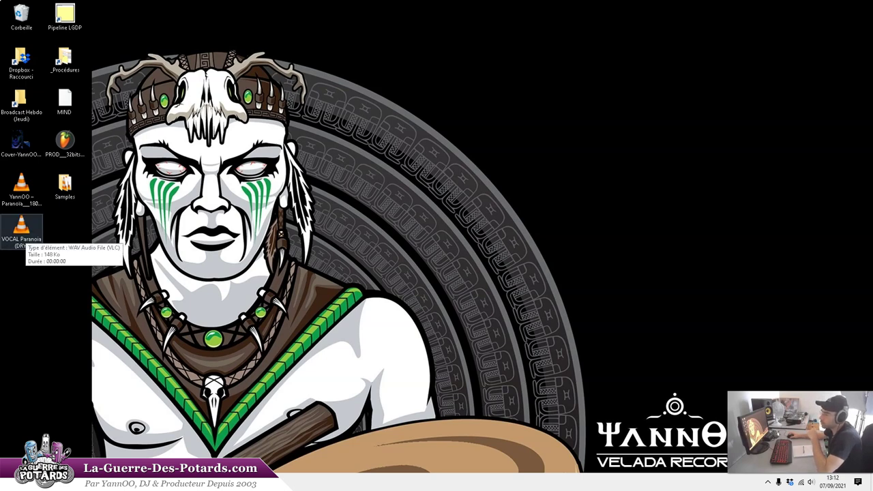
{"action": "double_click", "coordinate": [21, 230]}
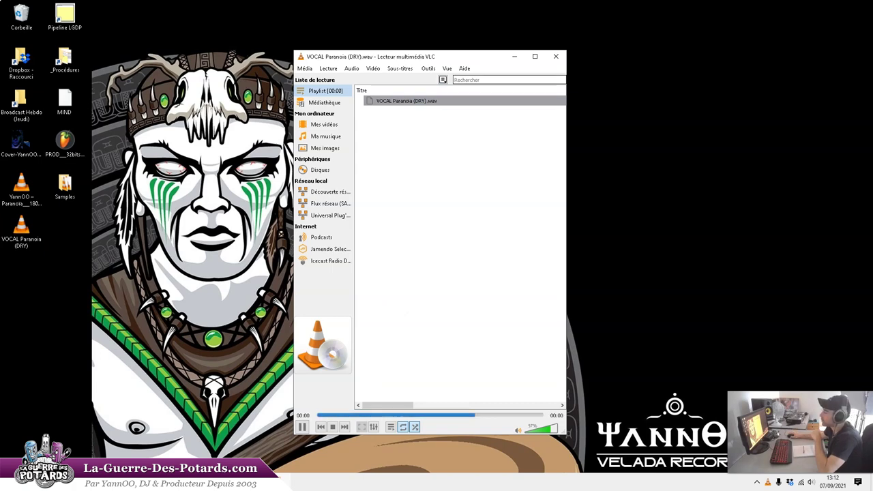
{"action": "left_click", "coordinate": [556, 56]}
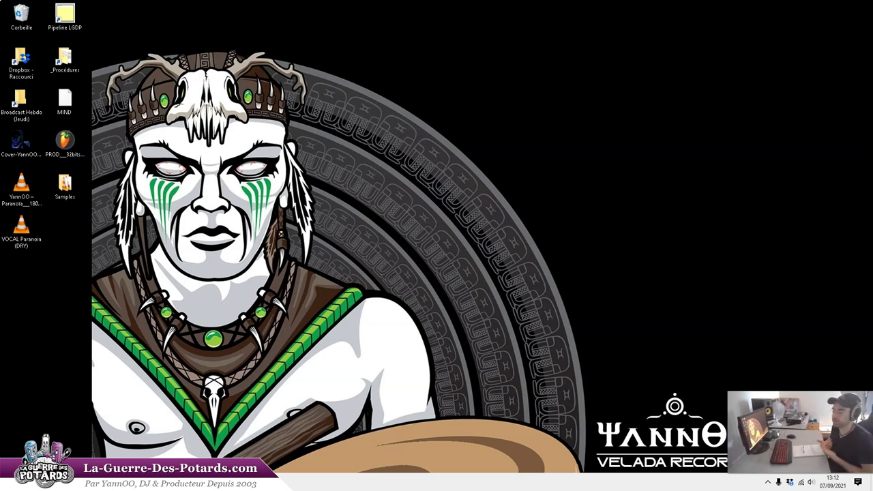
{"action": "key", "text": "alt+Tab"}
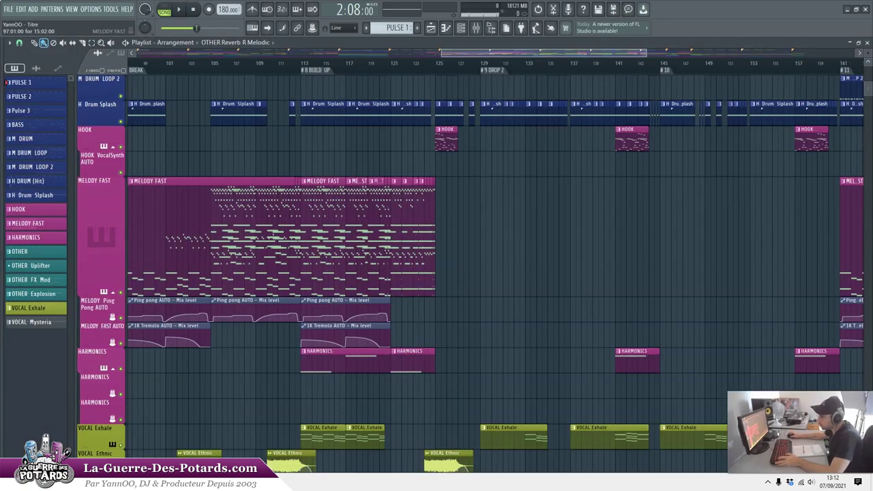
Examine the arrangement from the PULSE tracks down to the vocal tracks, focusing on the vocal clips between DROP 1 and the break
{"action": "scroll", "coordinate": [417, 321], "scroll_direction": "down", "scroll_amount": 3}
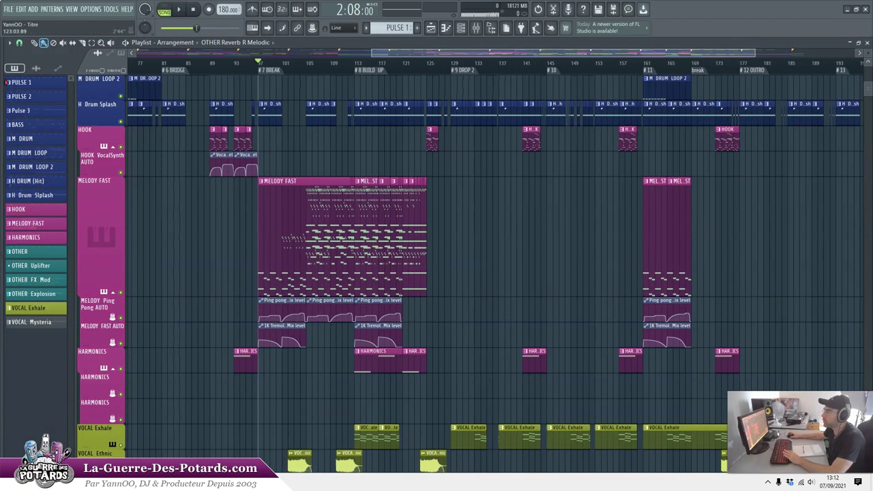
{"action": "scroll", "coordinate": [417, 320], "scroll_direction": "down", "scroll_amount": 4}
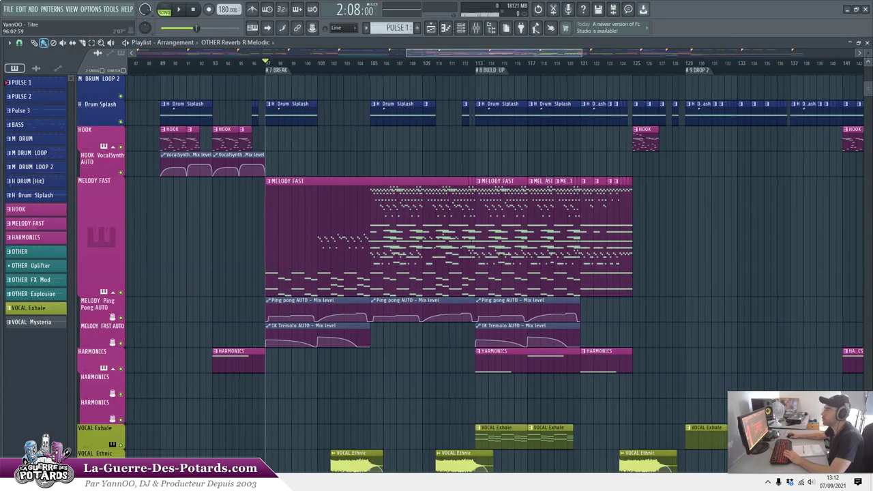
{"action": "scroll", "coordinate": [285, 140], "scroll_direction": "up", "scroll_amount": 8}
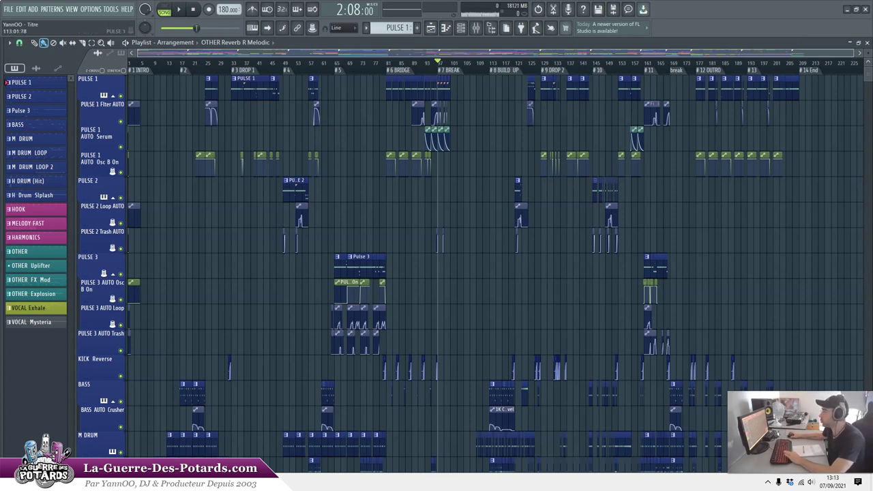
{"action": "scroll", "coordinate": [471, 273], "scroll_direction": "down", "scroll_amount": 6}
{"action": "scroll", "coordinate": [471, 273], "scroll_direction": "down", "scroll_amount": 8}
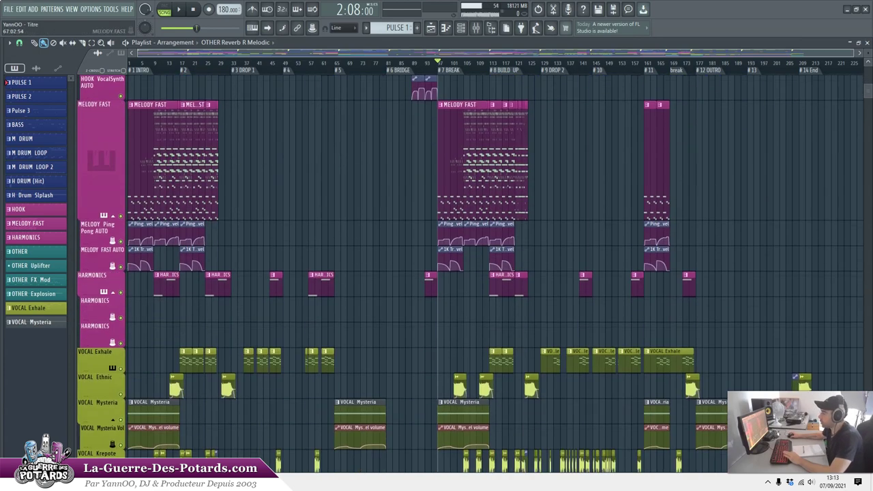
{"action": "scroll", "coordinate": [470, 273], "scroll_direction": "down", "scroll_amount": 5}
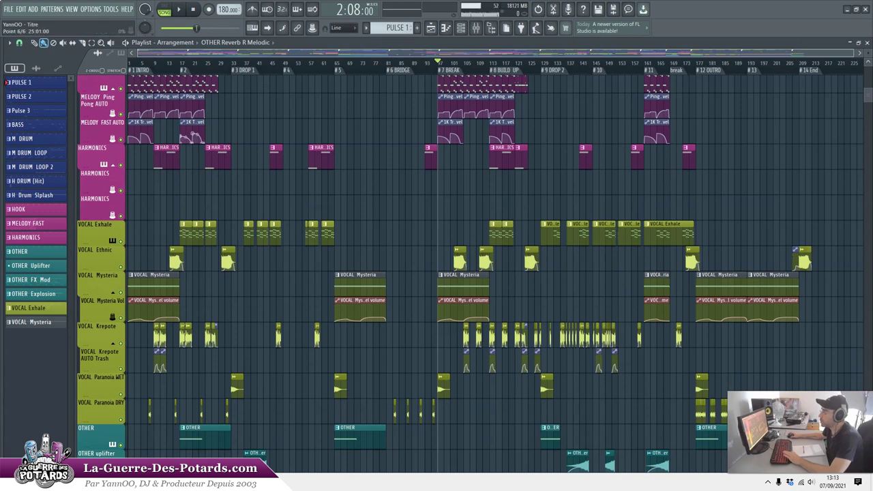
{"action": "scroll", "coordinate": [471, 272], "scroll_direction": "down", "scroll_amount": 2}
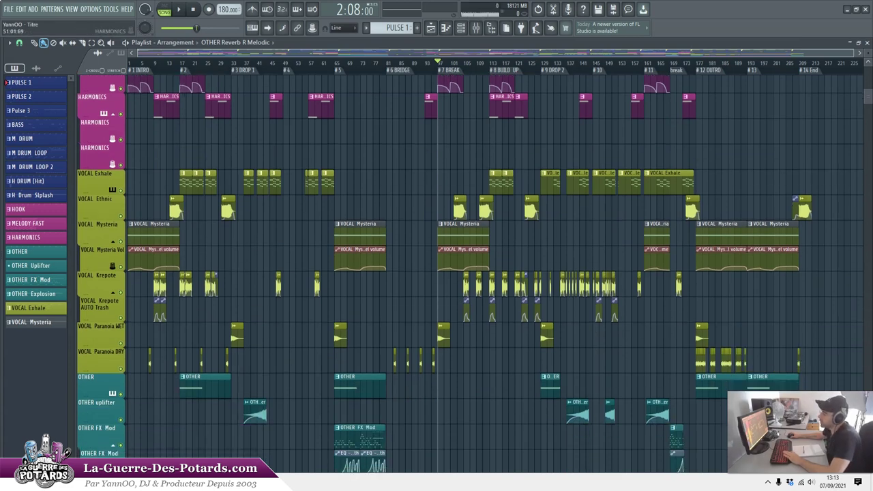
{"action": "scroll", "coordinate": [259, 63], "scroll_direction": "up", "scroll_amount": 5}
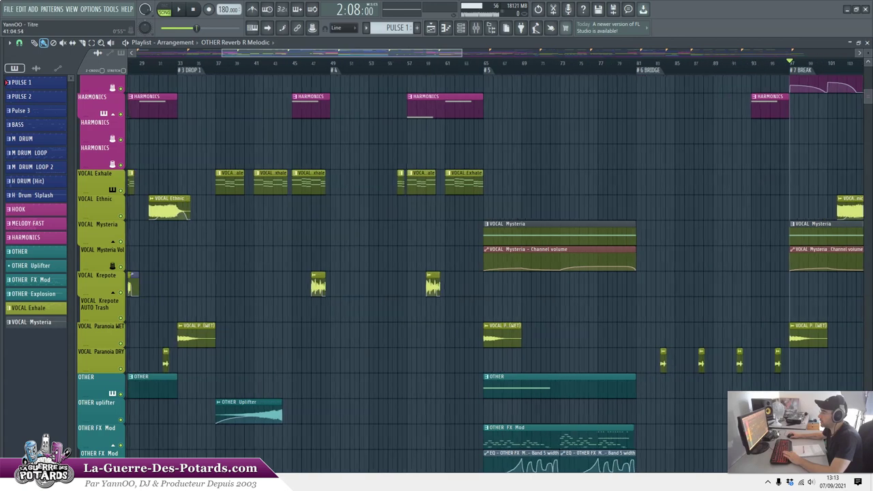
Solo the VOCAL Exhale track and play it from bar 41
{"action": "left_click", "coordinate": [263, 64]}
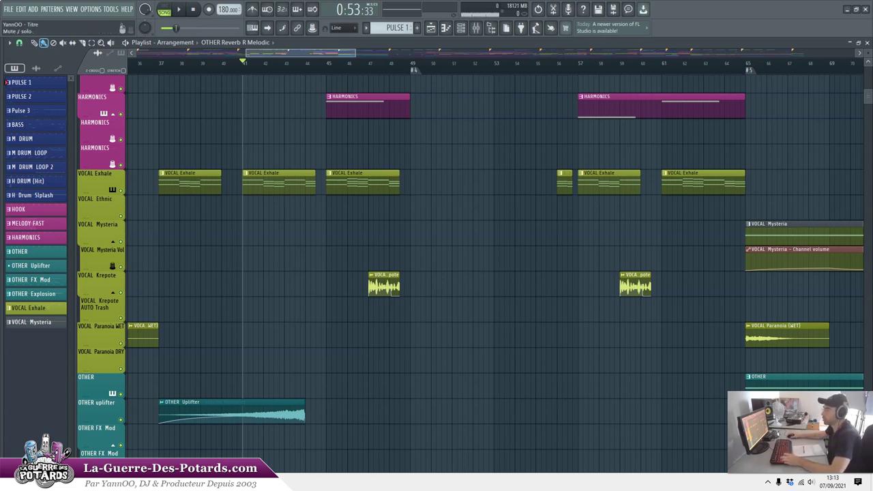
{"action": "left_click", "coordinate": [121, 191], "text": "ctrl"}
{"action": "key", "text": "space"}
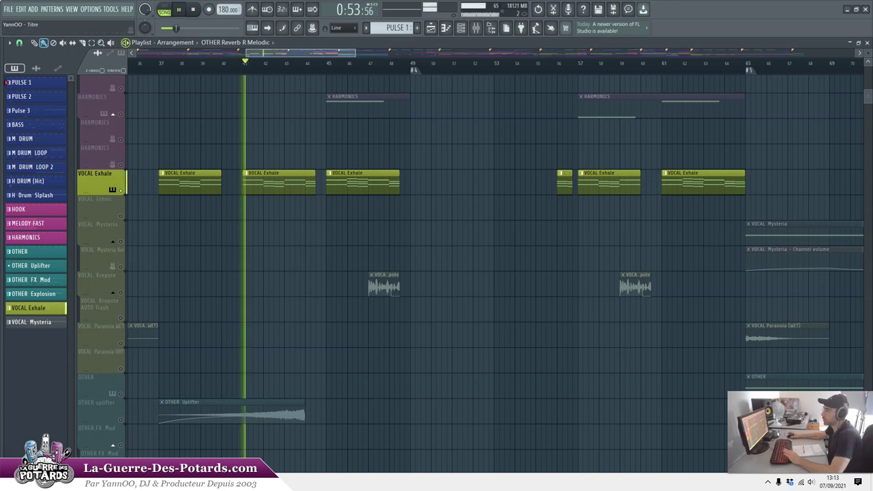
Check the VOCAL Exhale 1 channel in the mixer during playback, and end the solo on VOCAL Exhale after stopping
{"action": "key", "text": "F9"}
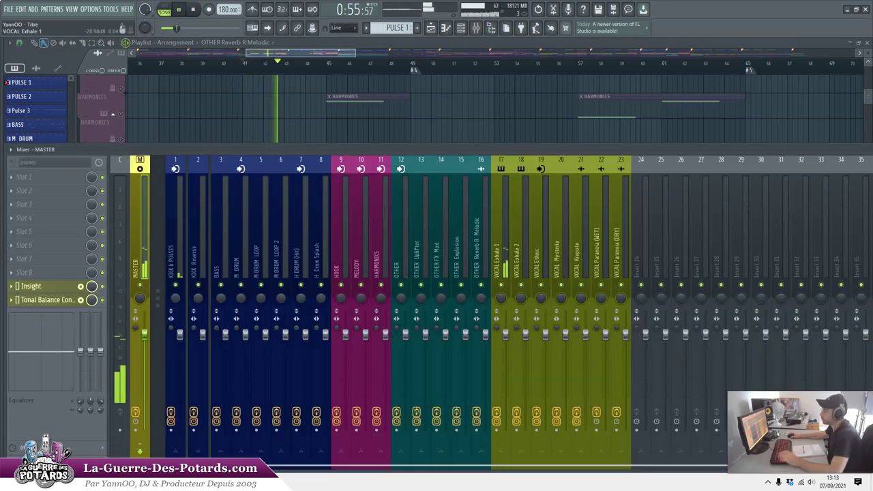
{"action": "left_click", "coordinate": [499, 256]}
{"action": "key", "text": "F9"}
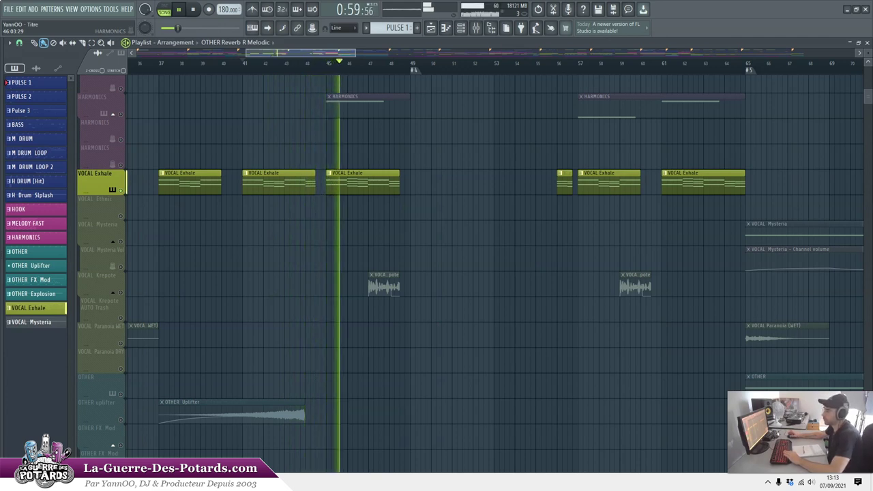
{"action": "key", "text": "space"}
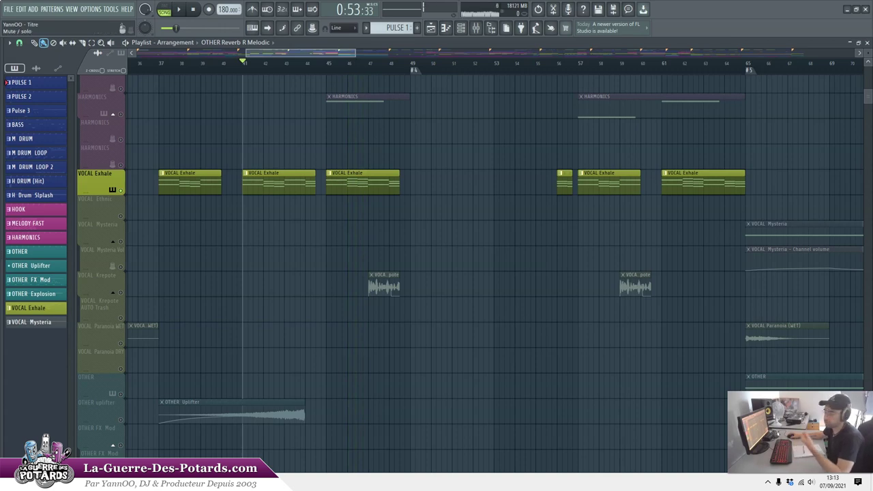
{"action": "right_click", "coordinate": [121, 190]}
Examine the OTHER effect tracks and the volume automation tracks from PULSE Vol to OTHER Vol over the whole song
{"action": "scroll", "coordinate": [400, 102], "scroll_direction": "down", "scroll_amount": 6}
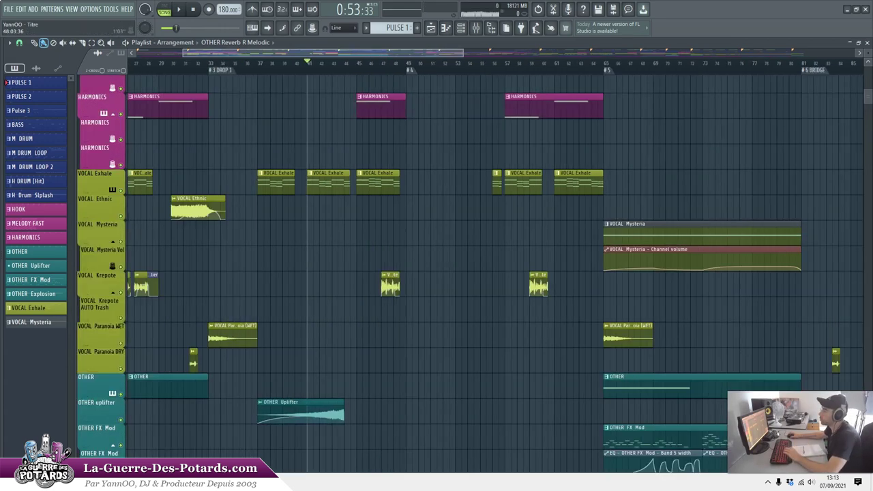
{"action": "scroll", "coordinate": [476, 85], "scroll_direction": "down", "scroll_amount": 3}
{"action": "scroll", "coordinate": [476, 273], "scroll_direction": "down", "scroll_amount": 2}
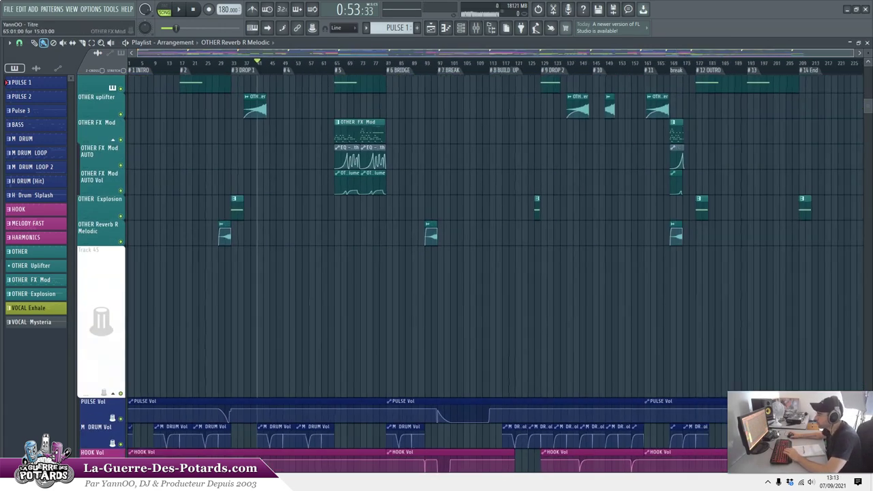
{"action": "scroll", "coordinate": [459, 303], "scroll_direction": "down", "scroll_amount": 6}
{"action": "scroll", "coordinate": [459, 300], "scroll_direction": "up", "scroll_amount": 7}
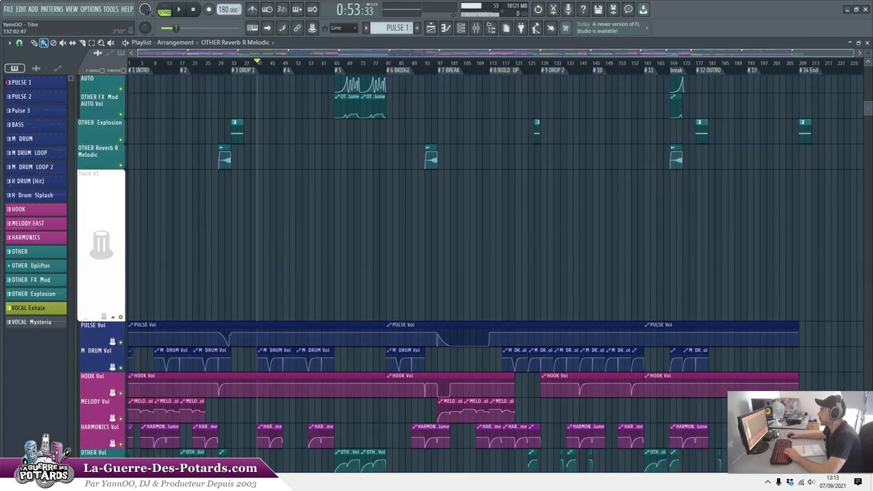
{"action": "scroll", "coordinate": [459, 300], "scroll_direction": "up", "scroll_amount": 4}
{"action": "scroll", "coordinate": [459, 300], "scroll_direction": "down", "scroll_amount": 8}
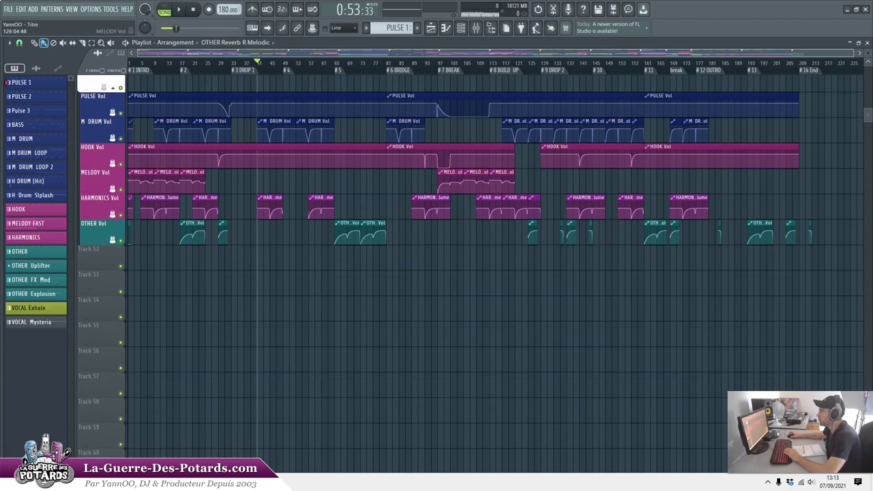
{"action": "scroll", "coordinate": [470, 266], "scroll_direction": "up", "scroll_amount": 3}
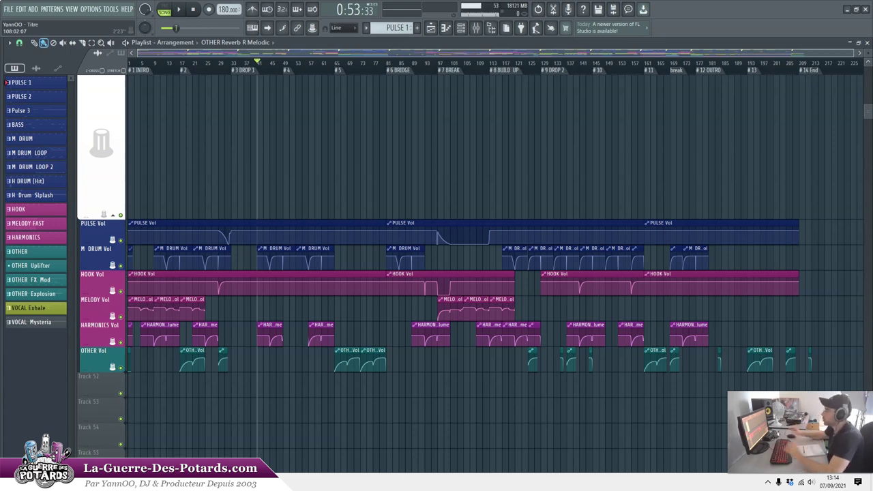
Review the whole arrangement once more, from the PULSE tracks through HOOK, MELODY FAST and vocals to the volume automations
{"action": "scroll", "coordinate": [471, 272], "scroll_direction": "up", "scroll_amount": 3}
{"action": "scroll", "coordinate": [501, 172], "scroll_direction": "up", "scroll_amount": 15}
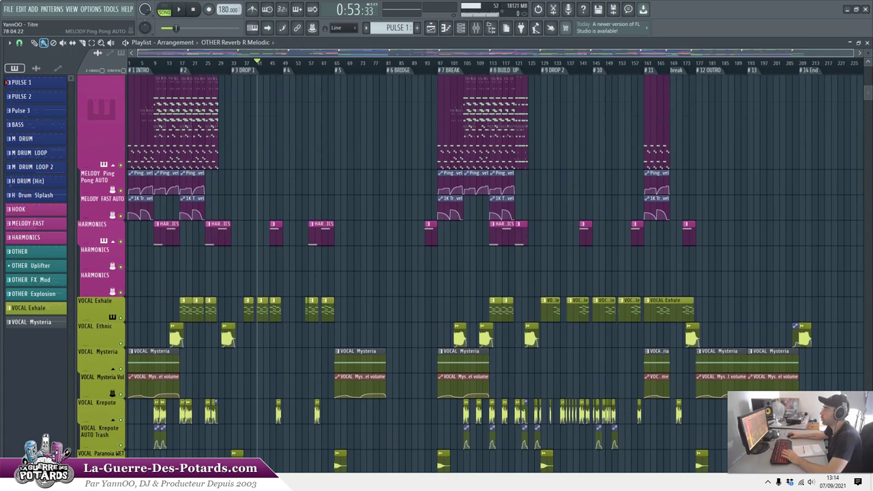
{"action": "scroll", "coordinate": [471, 273], "scroll_direction": "up", "scroll_amount": 10}
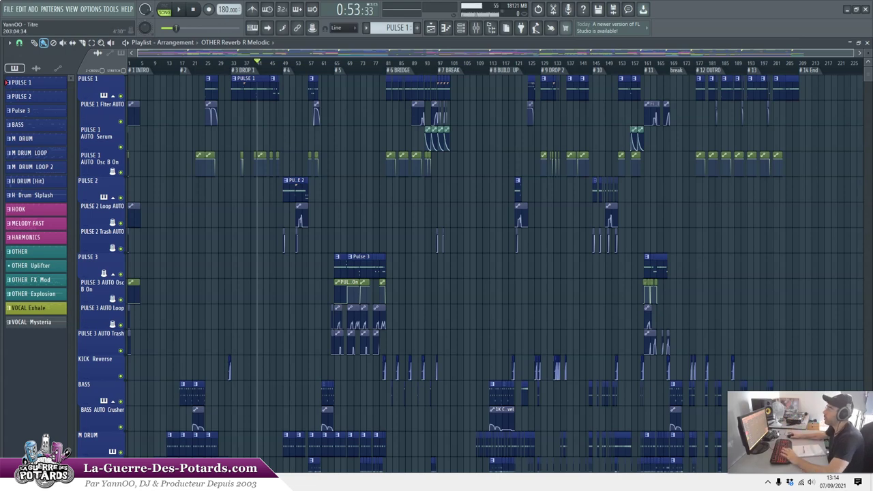
{"action": "scroll", "coordinate": [102, 198], "scroll_direction": "down", "scroll_amount": 5}
{"action": "scroll", "coordinate": [102, 198], "scroll_direction": "down", "scroll_amount": 6}
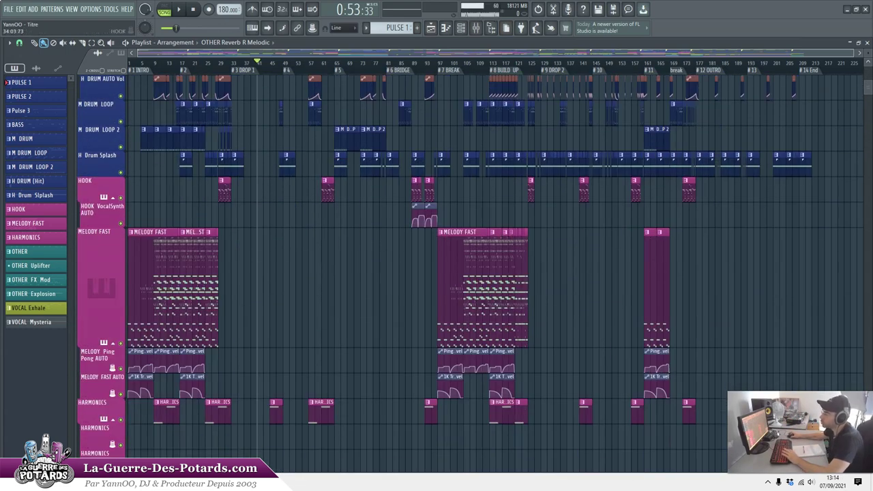
{"action": "scroll", "coordinate": [102, 198], "scroll_direction": "down", "scroll_amount": 3}
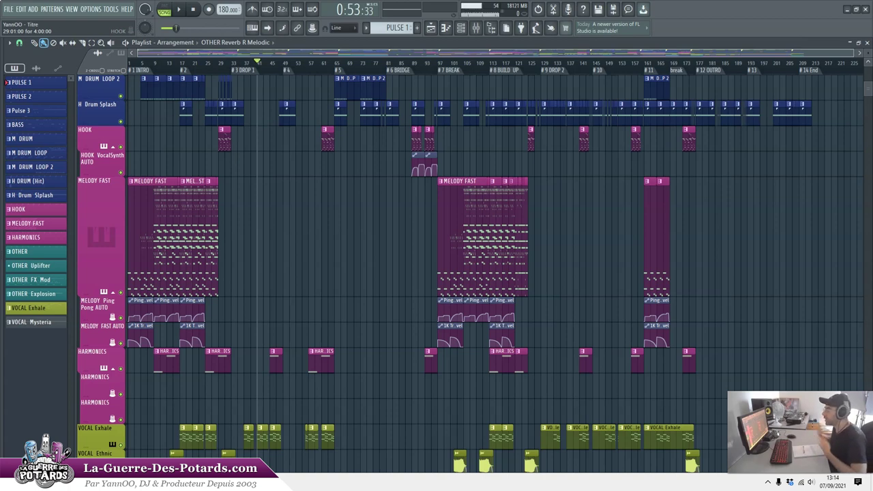
{"action": "scroll", "coordinate": [470, 273], "scroll_direction": "down", "scroll_amount": 10}
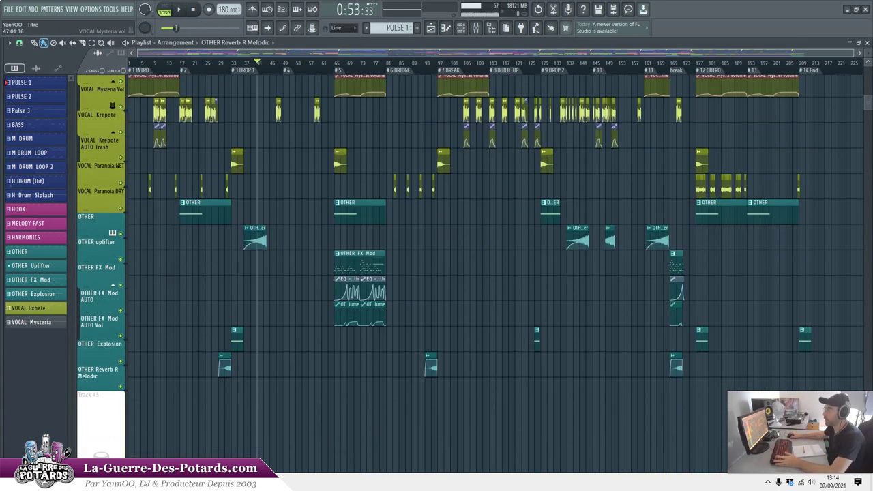
{"action": "scroll", "coordinate": [471, 272], "scroll_direction": "down", "scroll_amount": 6}
{"action": "scroll", "coordinate": [471, 273], "scroll_direction": "up", "scroll_amount": 3}
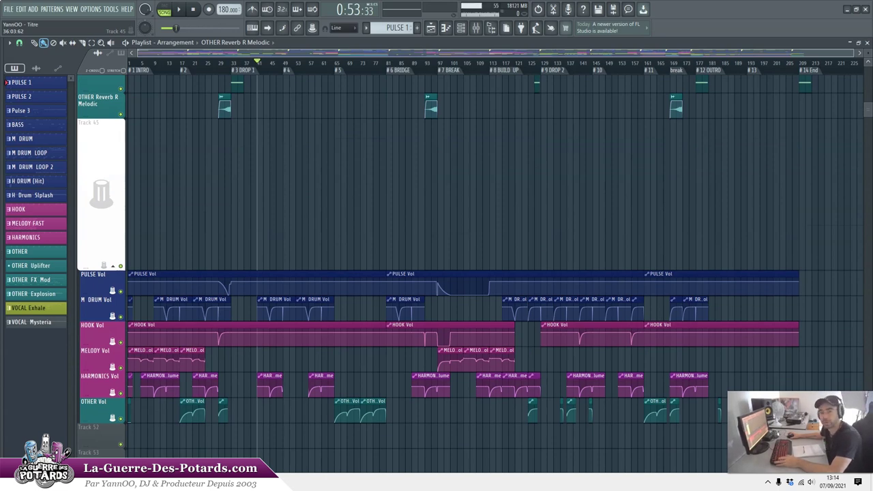
Switch to the image Méthode SHURIKEN Logo et CTA.jpg in Photos
{"action": "key", "text": "alt+Tab"}
{"action": "key", "text": "alt+Tab"}
{"action": "key", "text": "alt+Tab"}
{"action": "key", "text": "alt+Tab"}
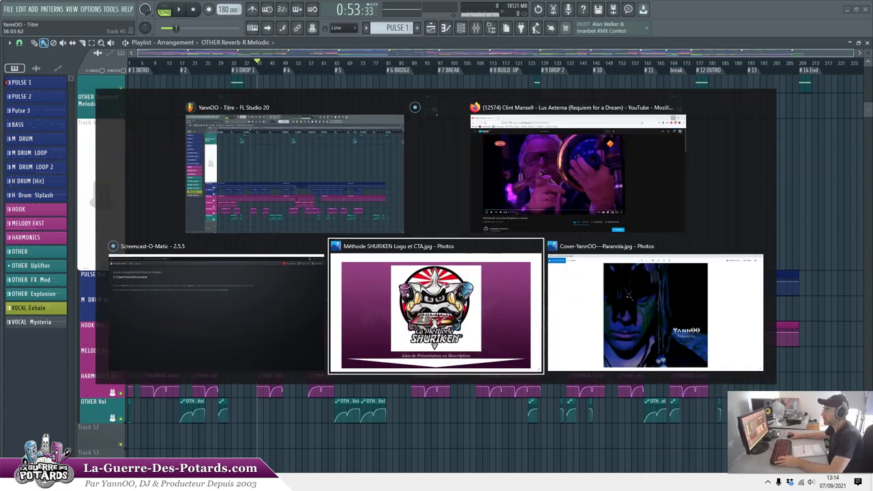